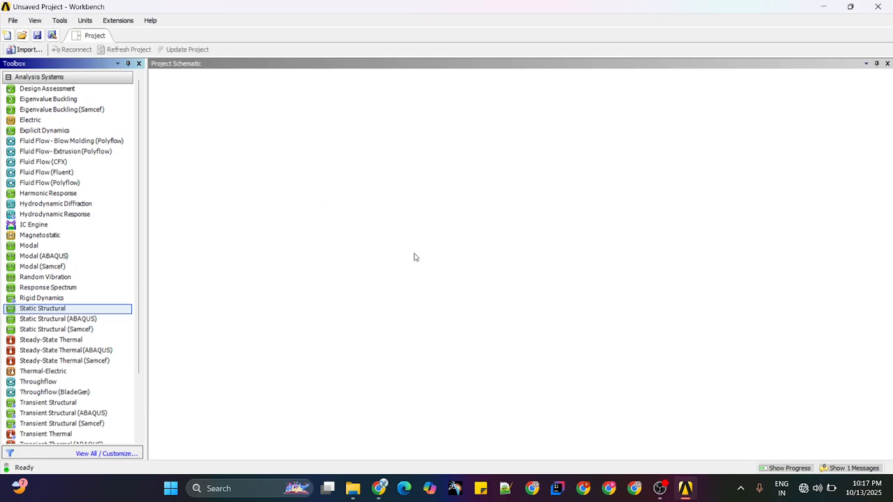
Add a Static Structural analysis system to the empty project schematic.
double_click(69, 310)
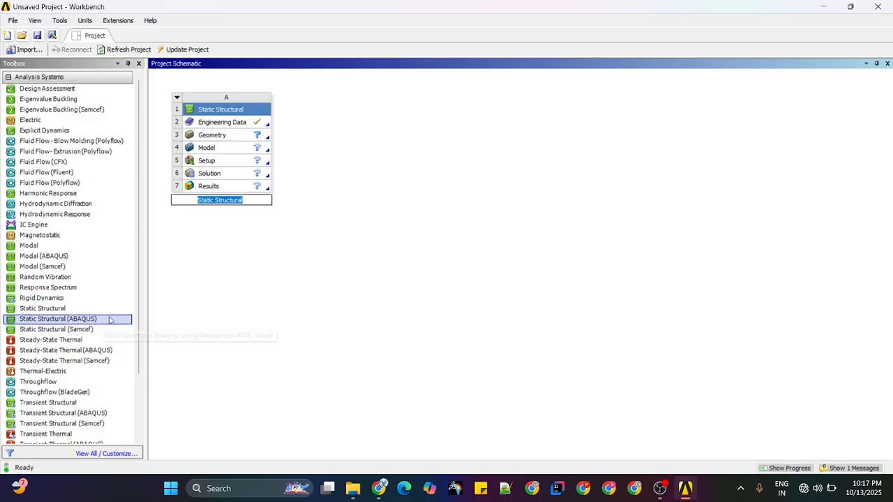
left_click(252, 138)
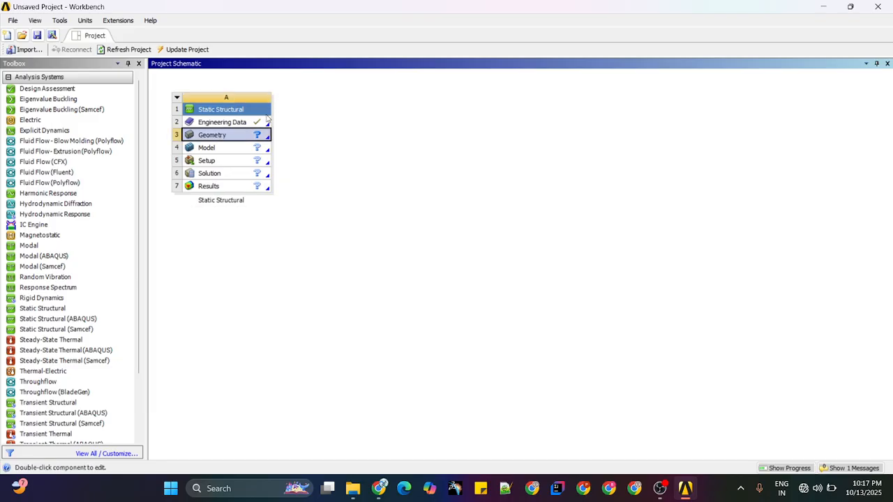
left_click(293, 253)
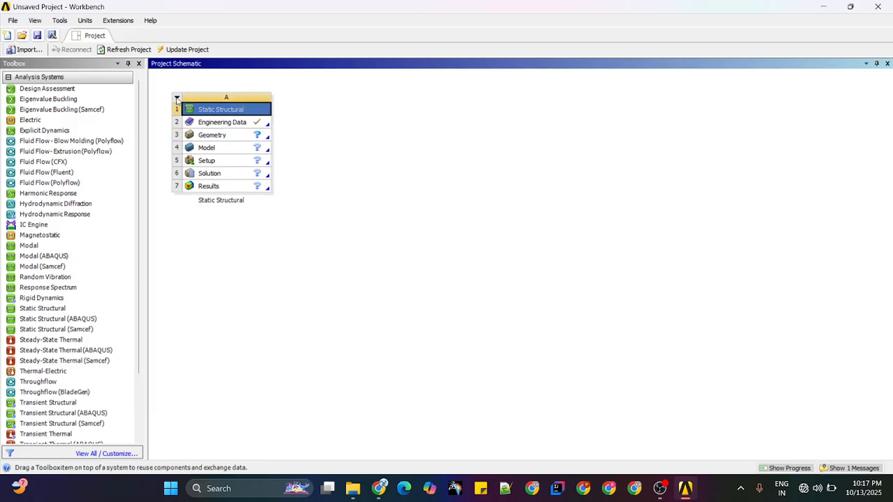
left_click(178, 100)
left_click(323, 102)
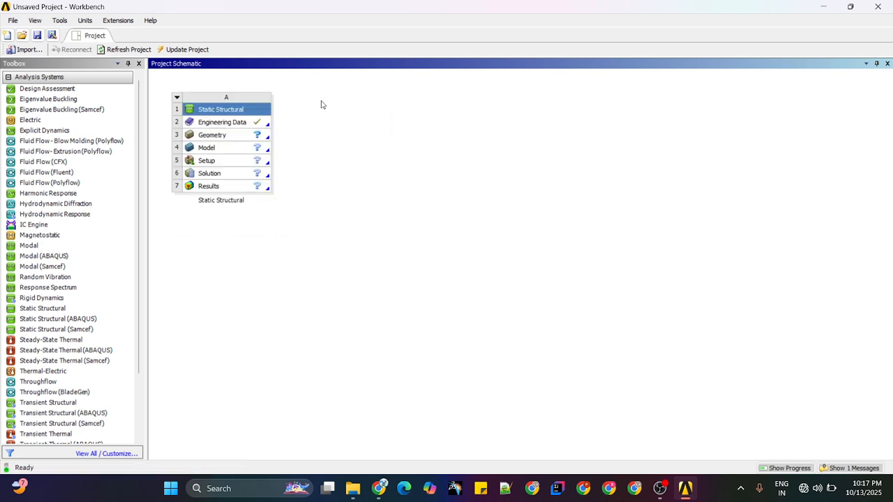
Open the Engineering Data of the Static Structural system for editing.
left_click(217, 125)
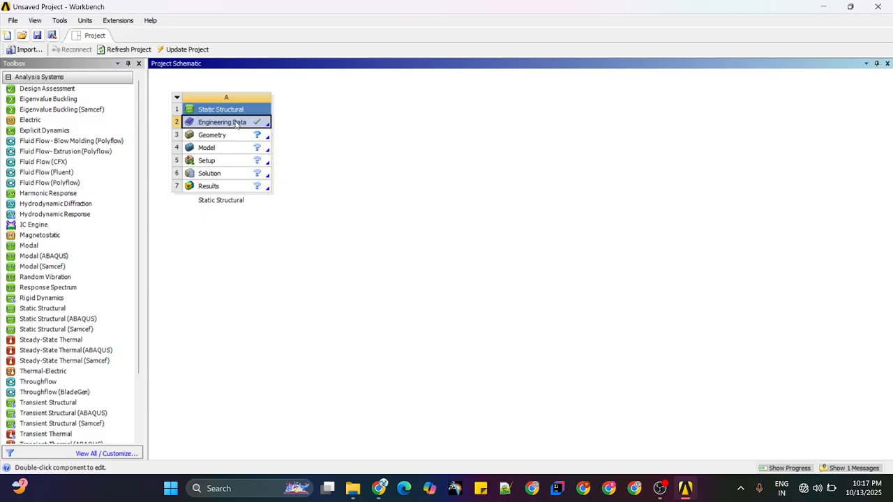
right_click(238, 125)
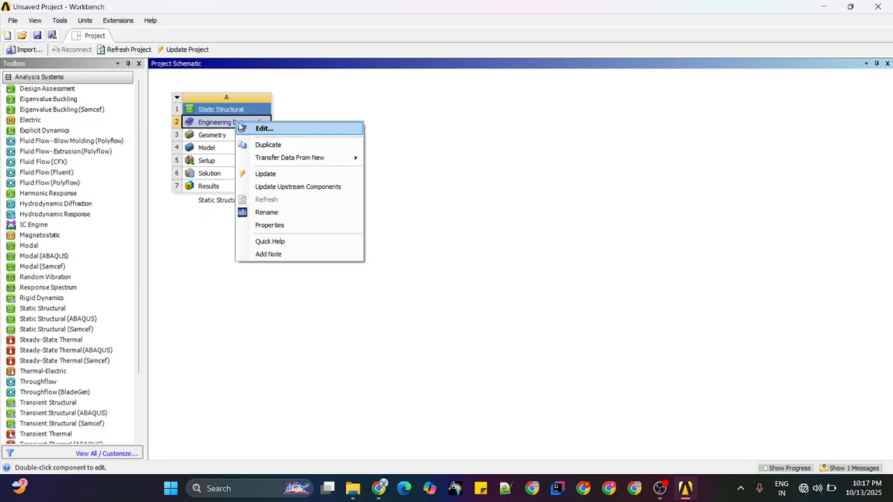
left_click(266, 131)
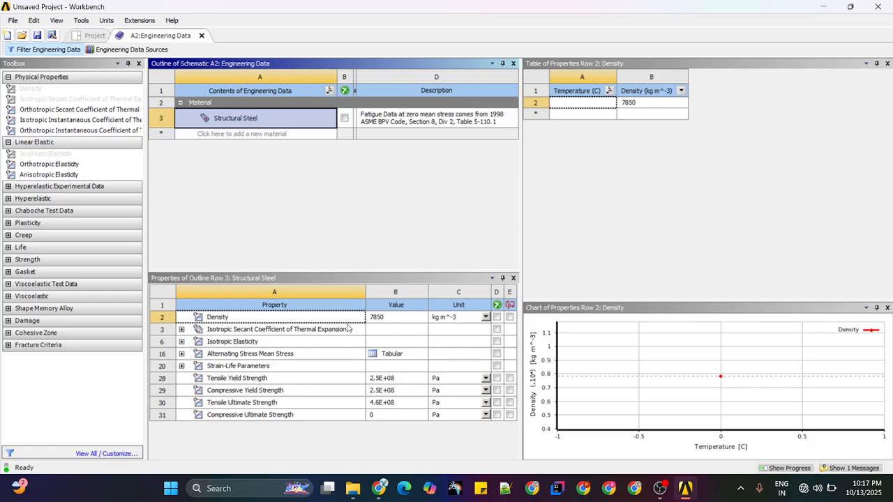
Examine the density and tensile ultimate strength of the default Structural Steel material.
left_click(388, 318)
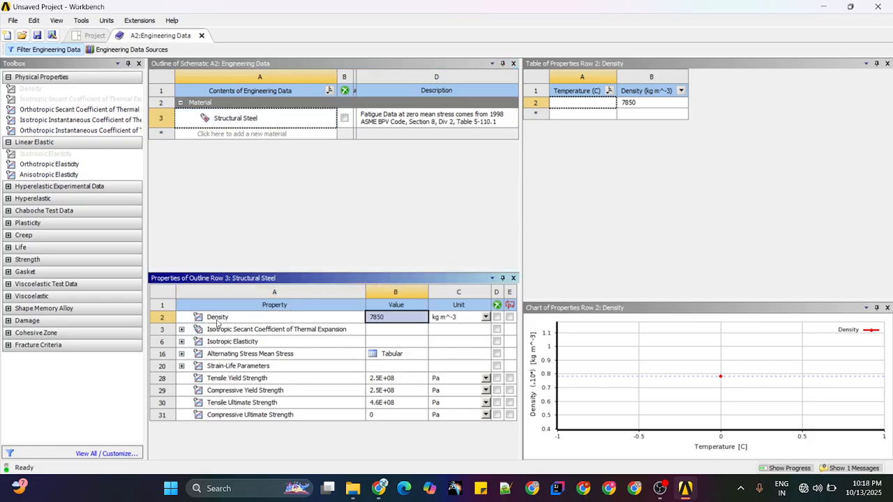
left_click(217, 323)
left_click(384, 323)
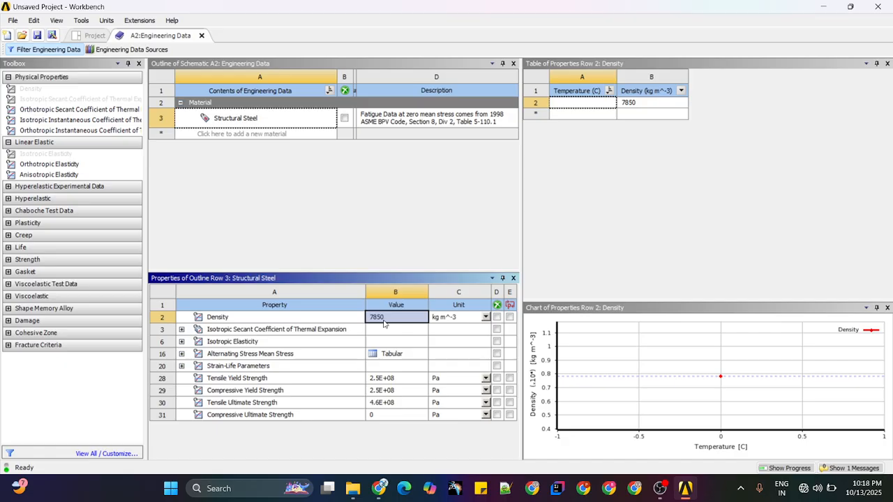
left_click(241, 404)
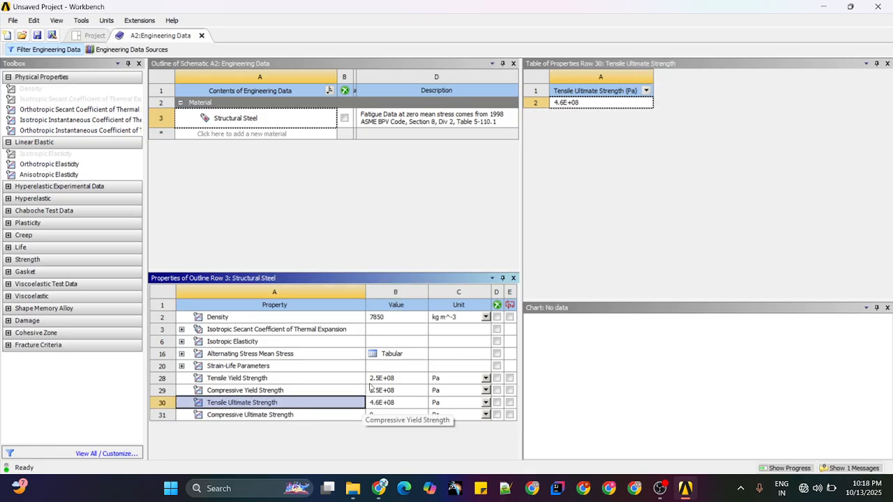
left_click(318, 206)
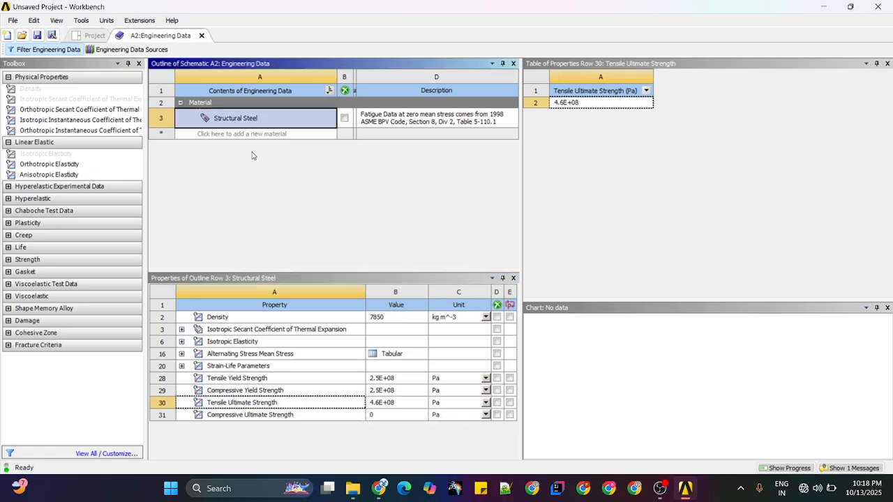
Display the Engineering Data Sources and look through the available material libraries.
left_click(216, 134)
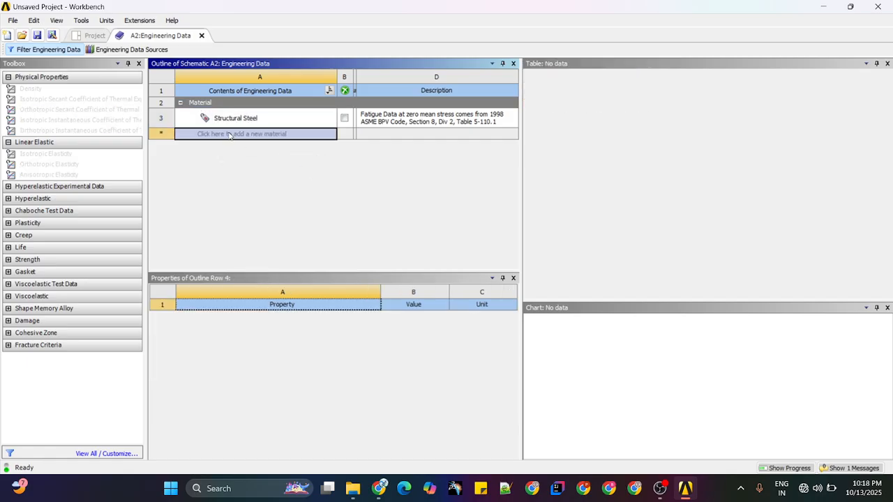
right_click(228, 135)
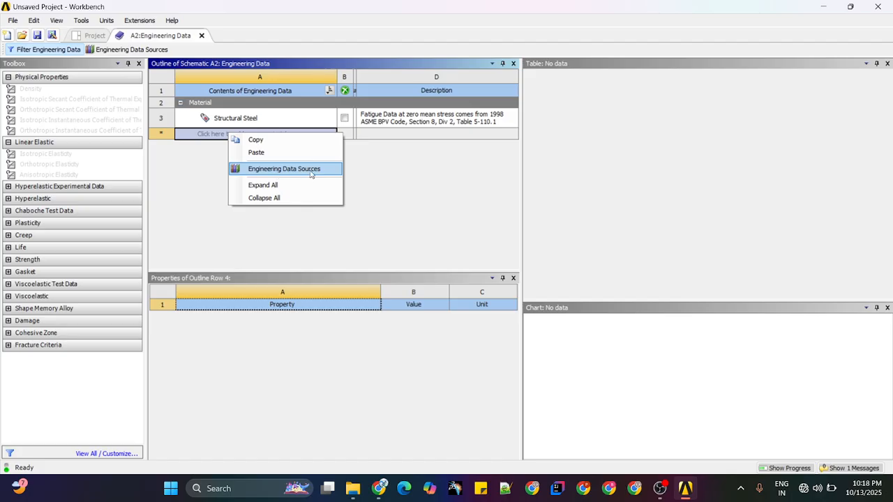
left_click(263, 169)
left_click(272, 103)
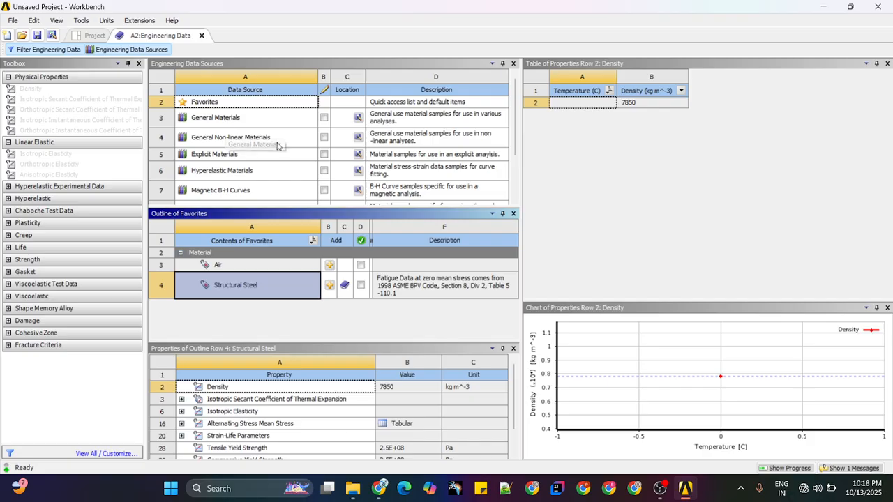
scroll(276, 143, "down", 1)
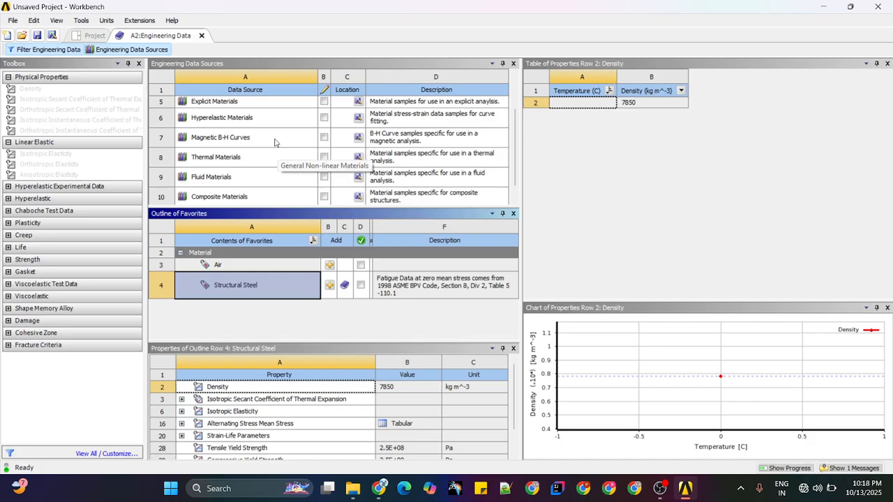
scroll(274, 142, "up", 1)
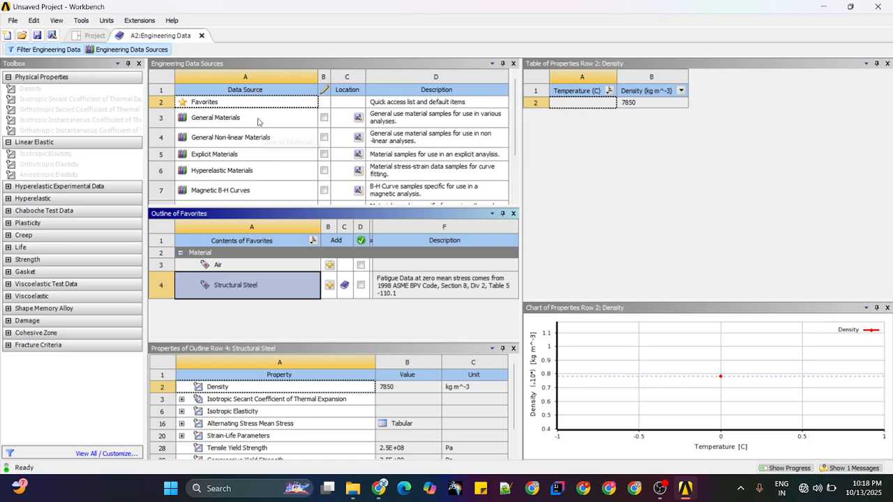
Add Stainless Steel from the General Materials library to the system's engineering data.
left_click(258, 118)
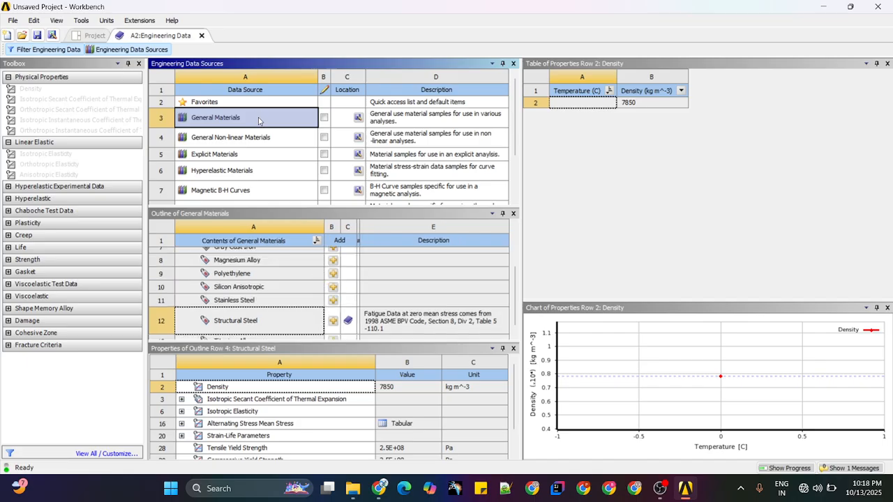
left_click(227, 303)
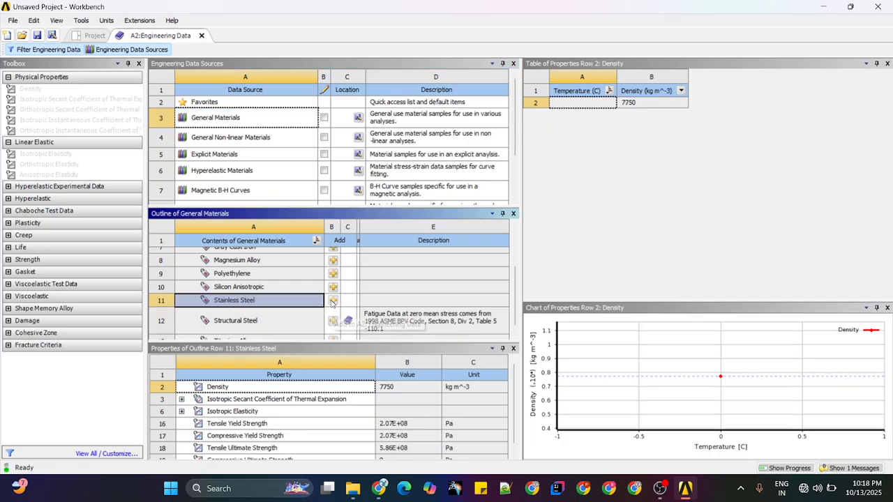
left_click(333, 301)
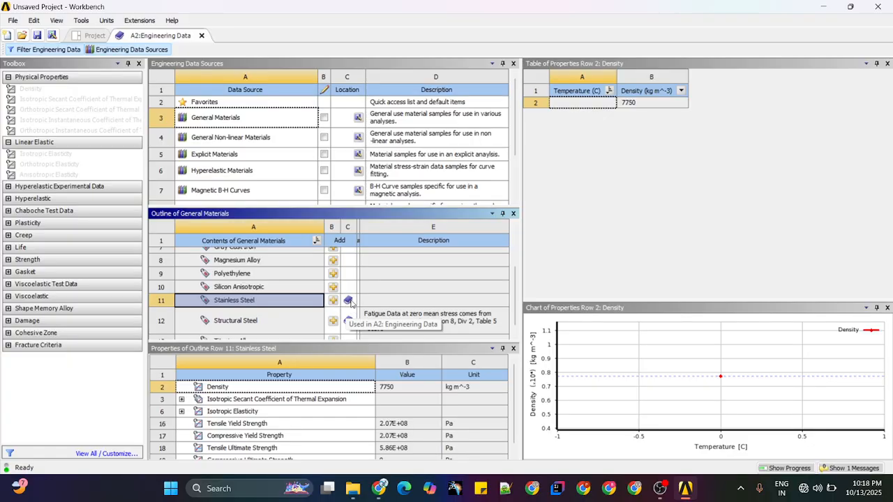
left_click(347, 301)
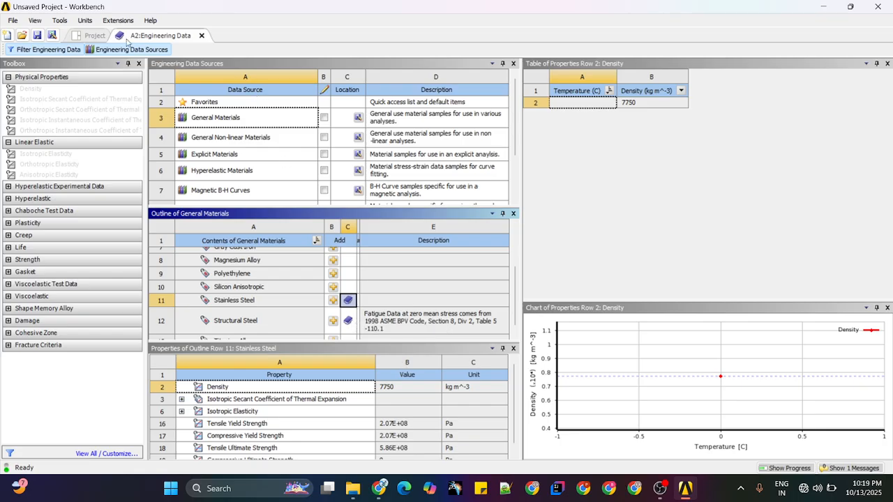
Return to the project schematic and import Analysis Part.stp from the ANALYSIS folder as the system's geometry.
left_click(81, 36)
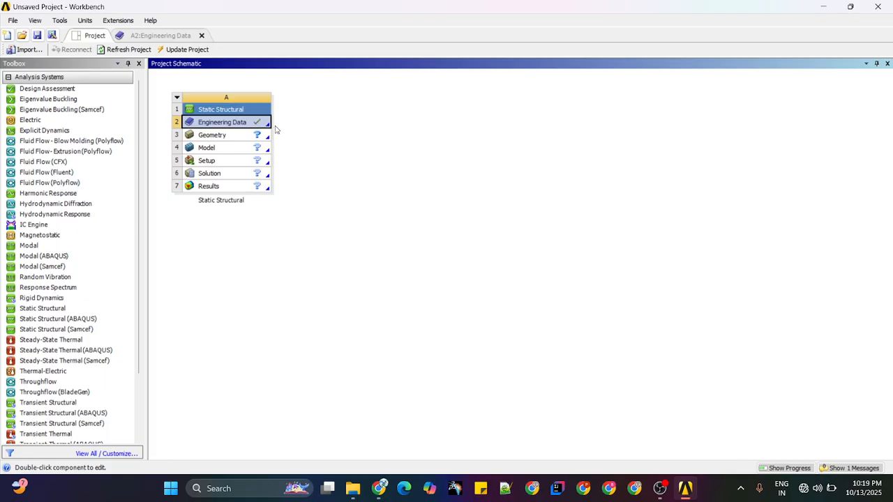
left_click(211, 136)
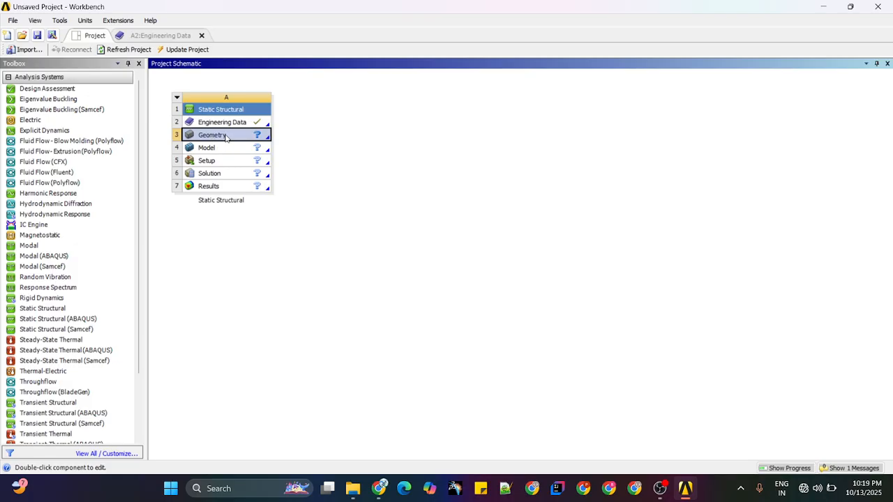
right_click(226, 137)
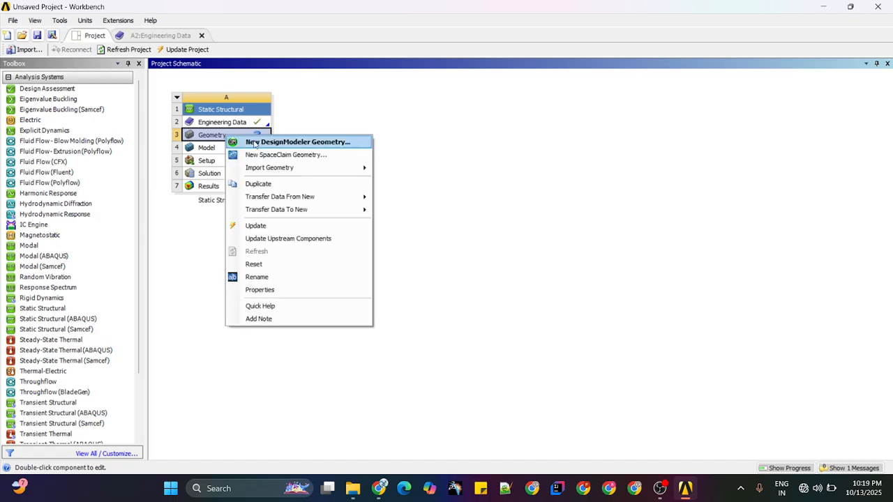
mouse_move(272, 169)
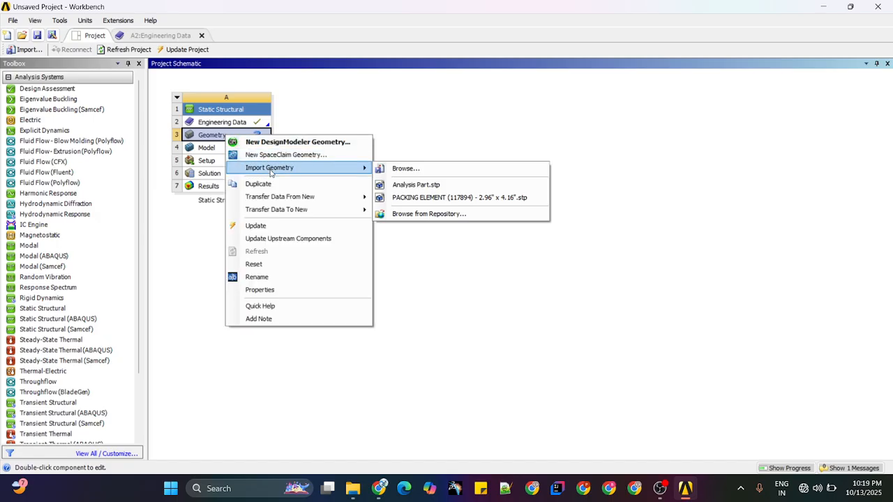
left_click(409, 169)
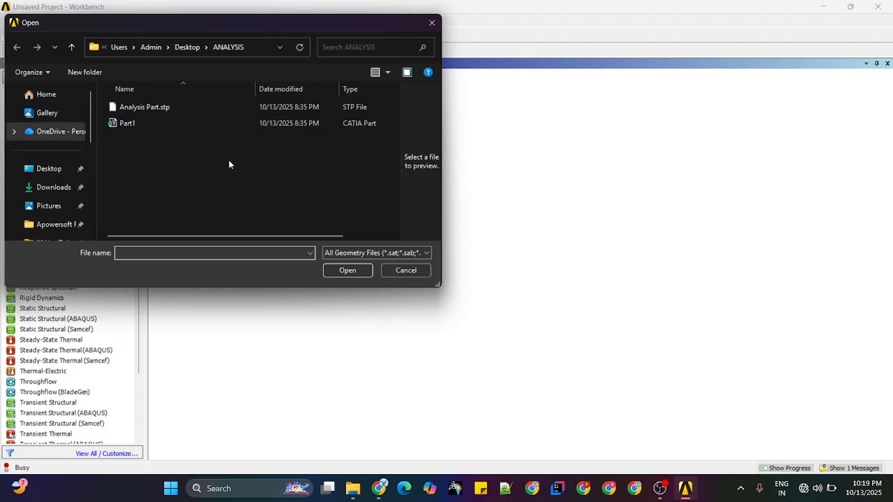
left_click(153, 109)
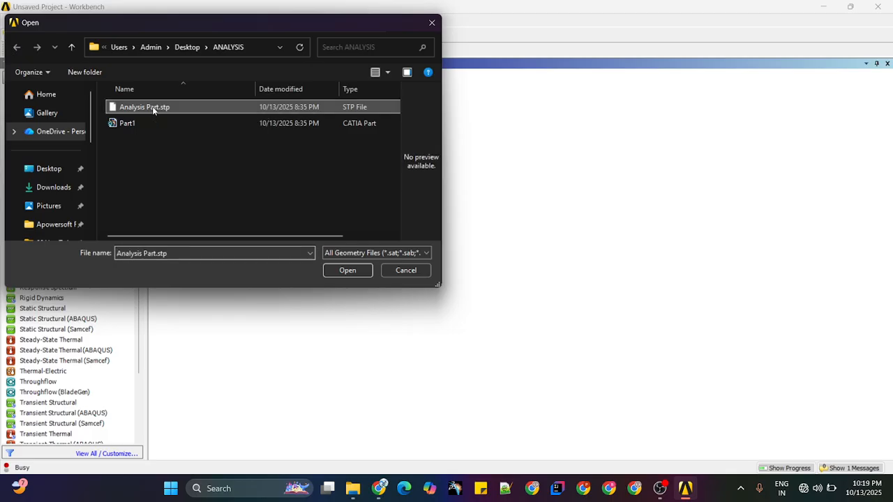
left_click(346, 270)
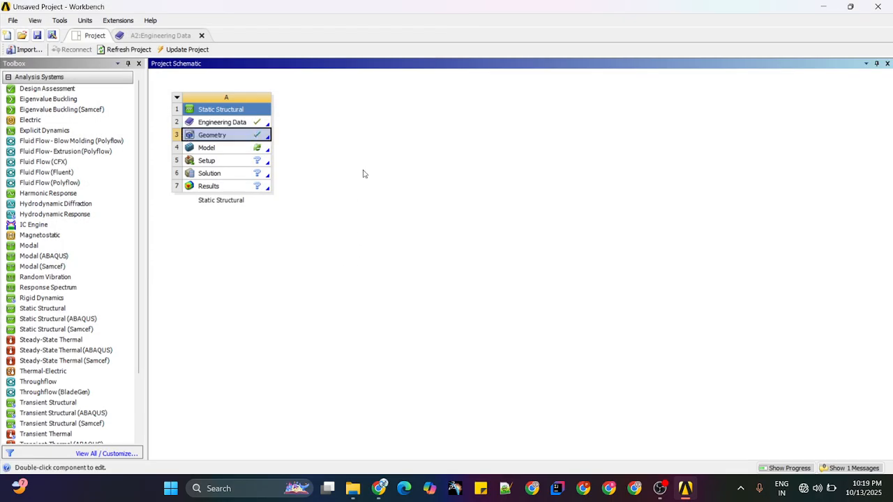
Update the Geometry component of the Static Structural system.
right_click(237, 138)
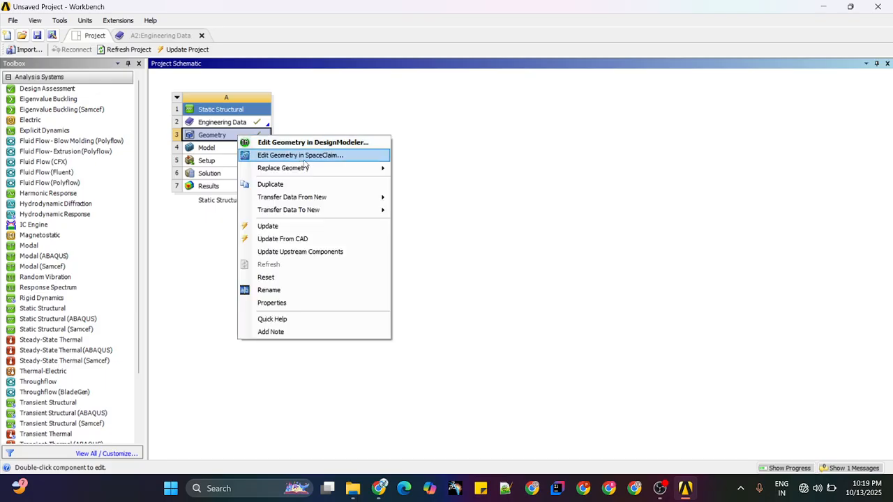
left_click(492, 130)
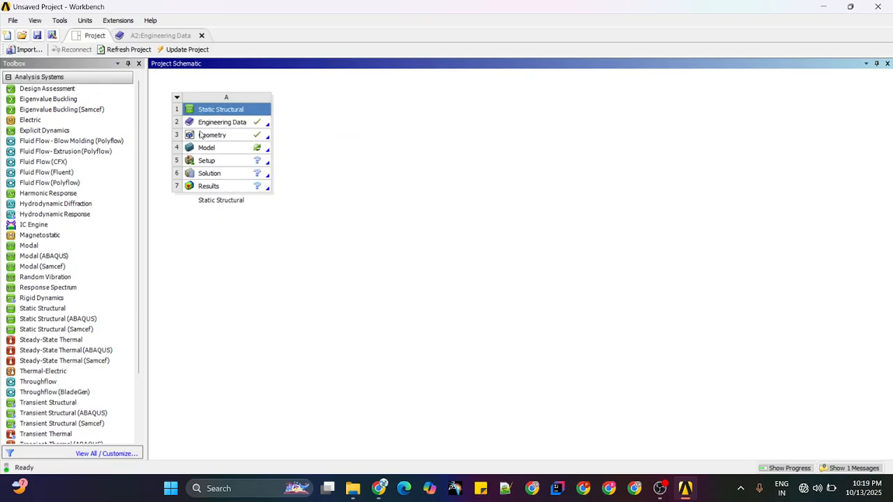
left_click(230, 136)
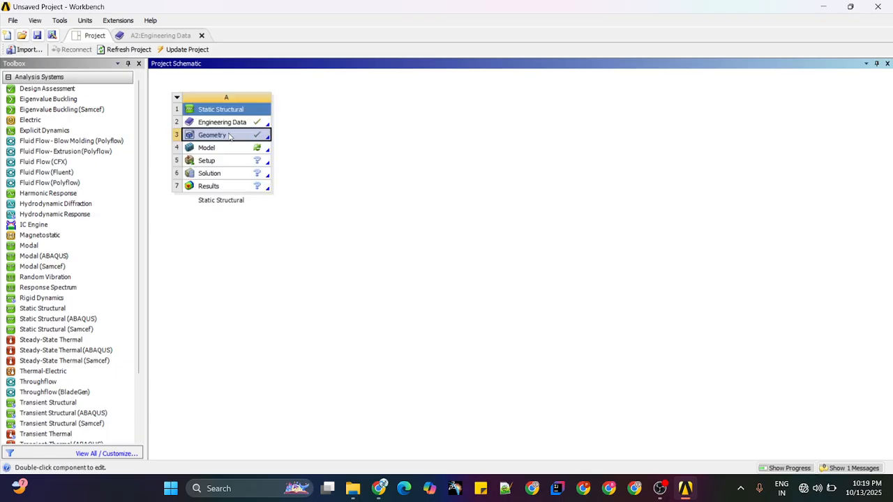
right_click(229, 136)
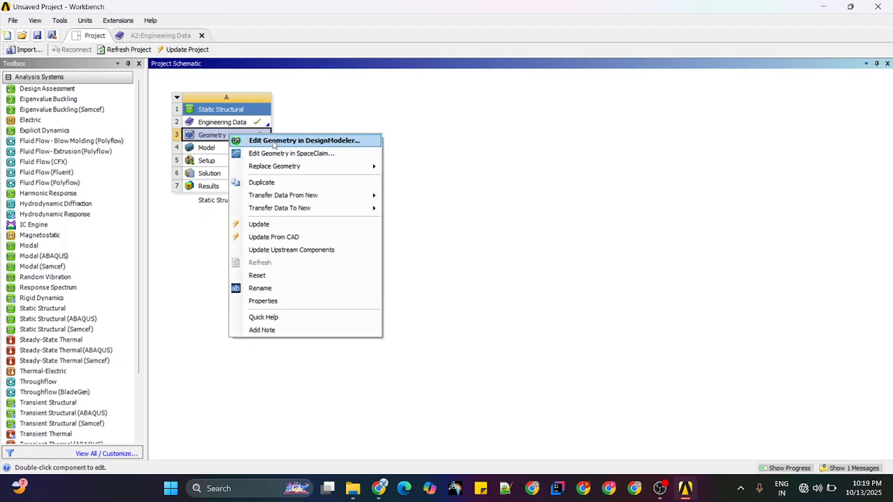
left_click(269, 224)
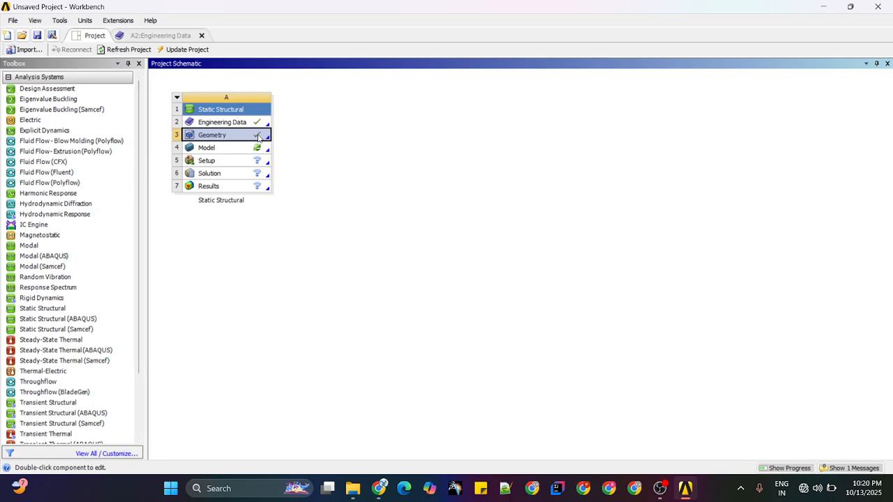
Open the Model component of the Static Structural system for editing in Mechanical.
left_click(208, 150)
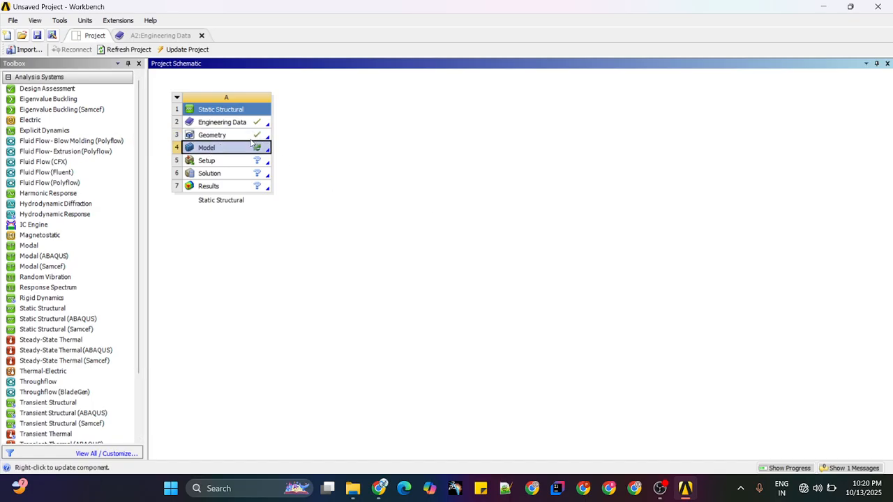
right_click(216, 151)
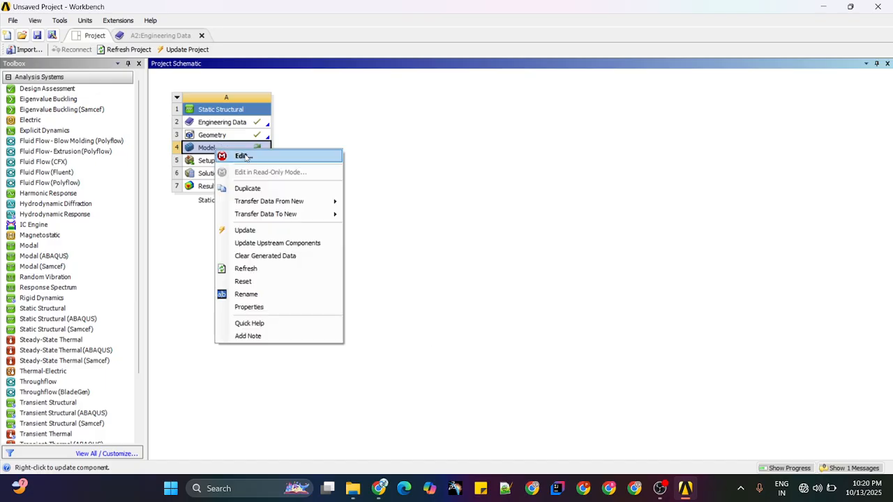
left_click(243, 156)
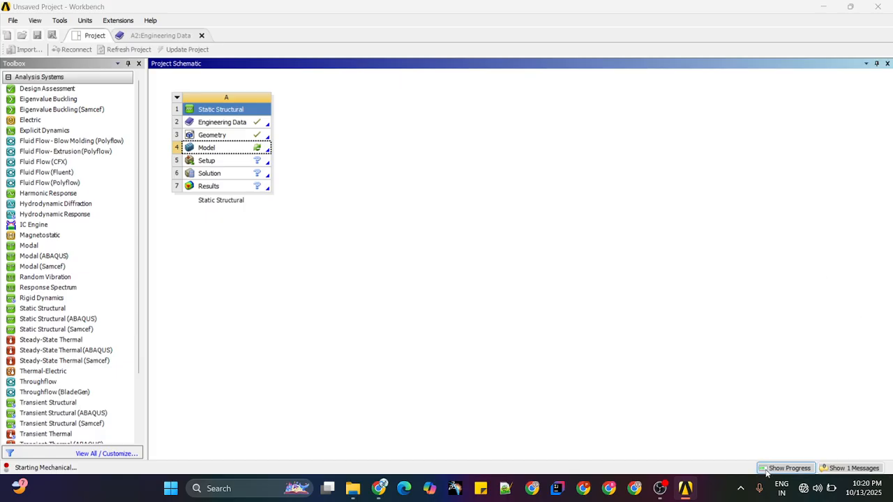
Show the project's progress details while Mechanical starts.
left_click(788, 469)
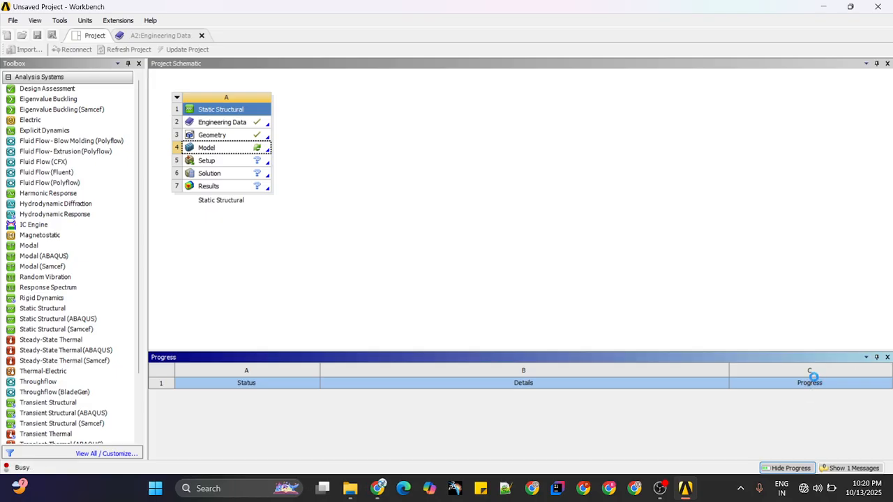
left_click(810, 383)
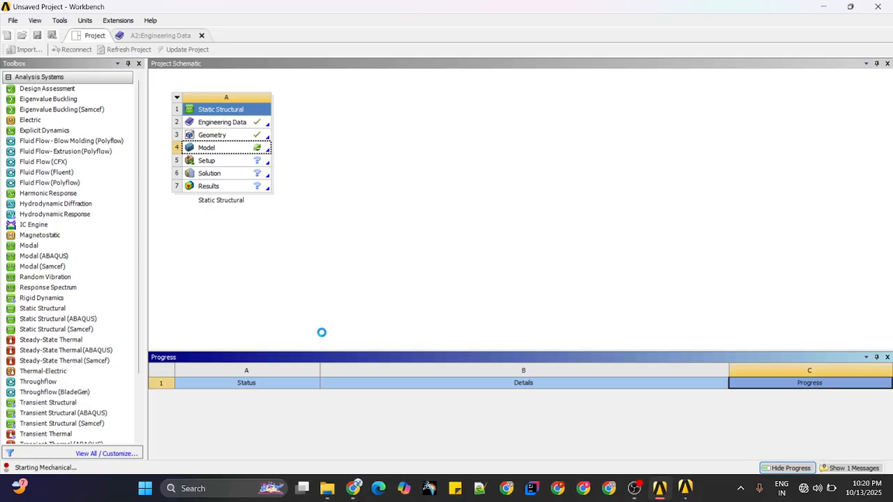
left_click(639, 297)
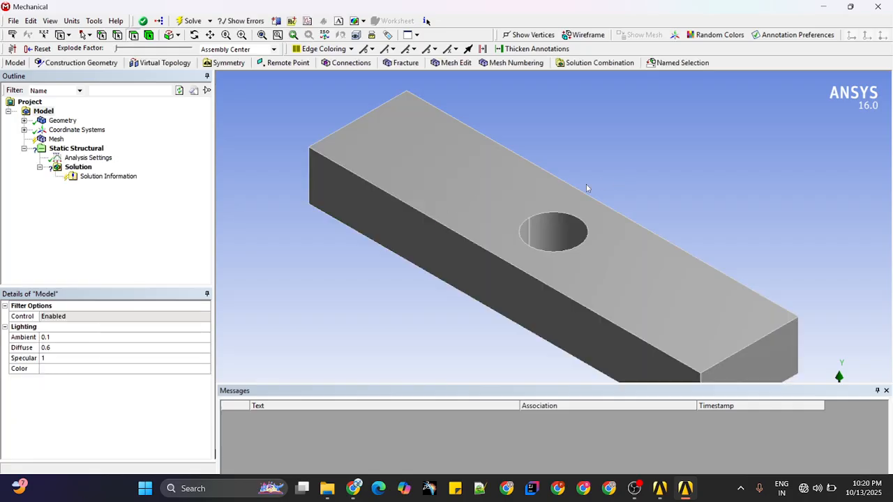
Examine the imported part from several sides and review the Geometry, Coordinate Systems and Mesh entries of the model.
scroll(586, 188, "up", 4)
scroll(585, 187, "down", 5)
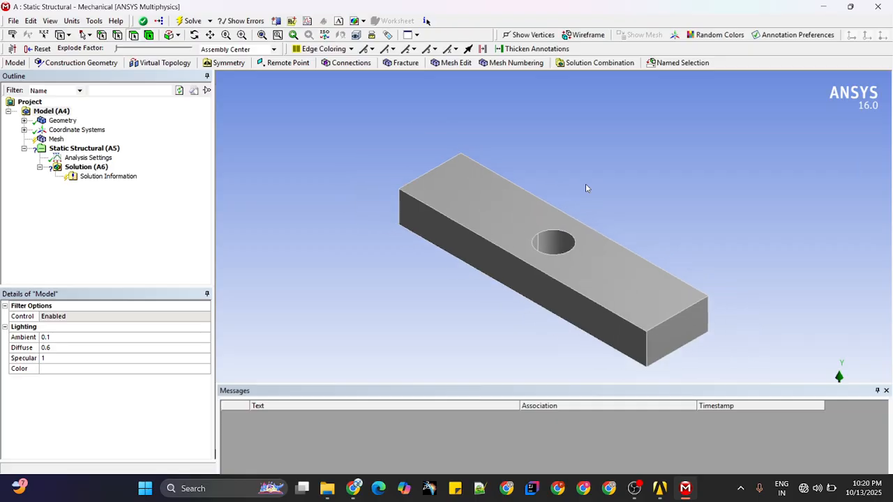
middle_click_drag(518, 186, 506, 147)
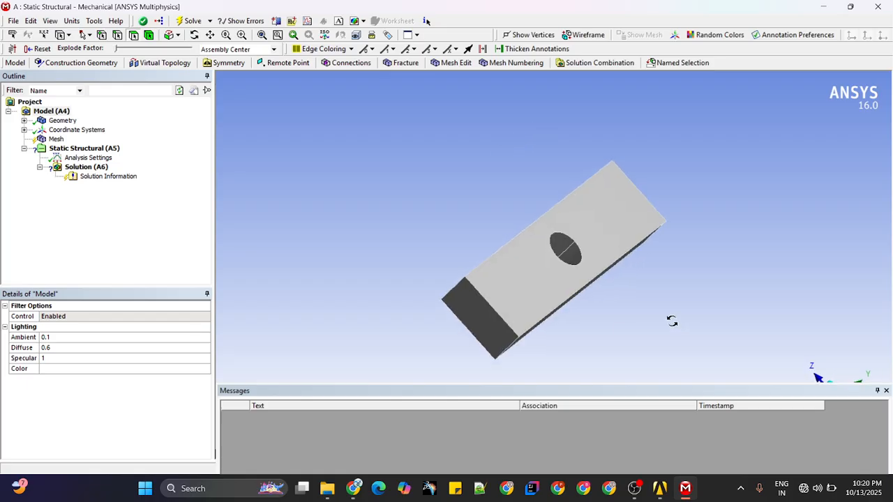
middle_click_drag(672, 318, 635, 219)
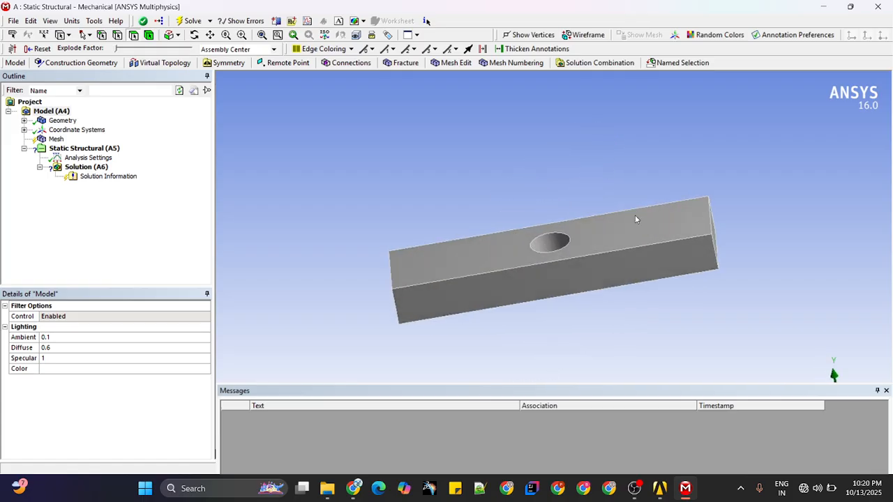
left_click(63, 121)
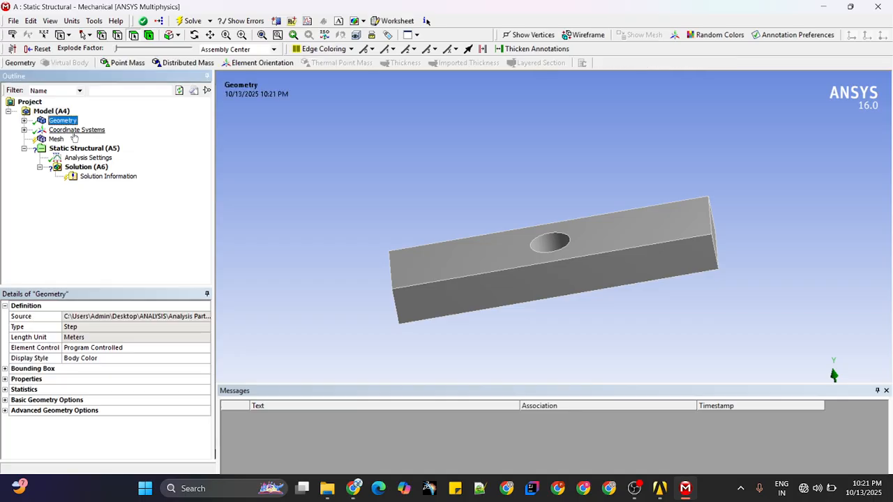
left_click(74, 131)
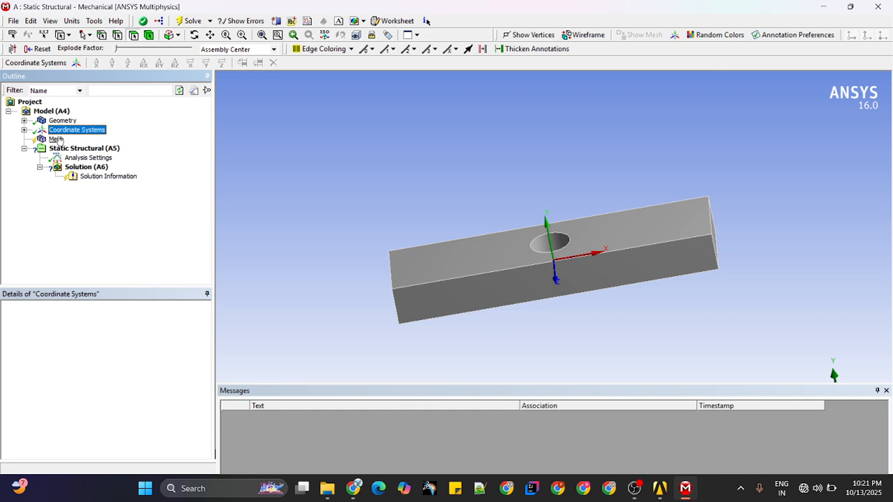
left_click(58, 140)
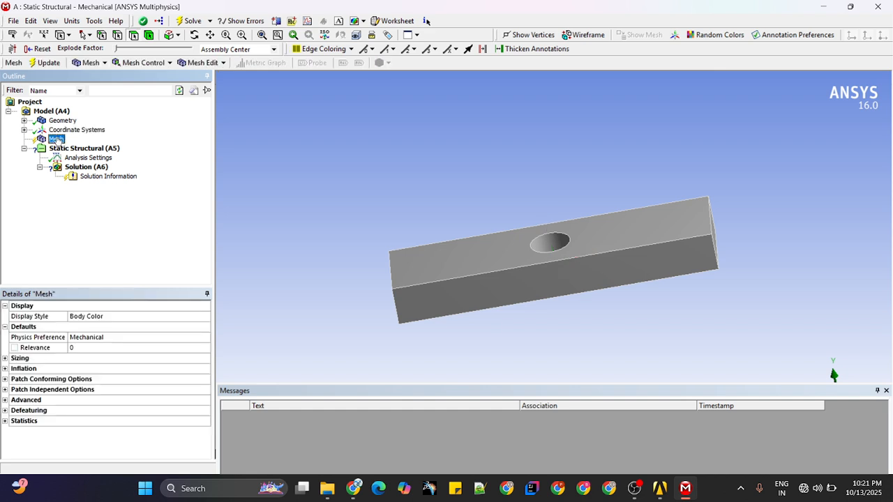
right_click(57, 140)
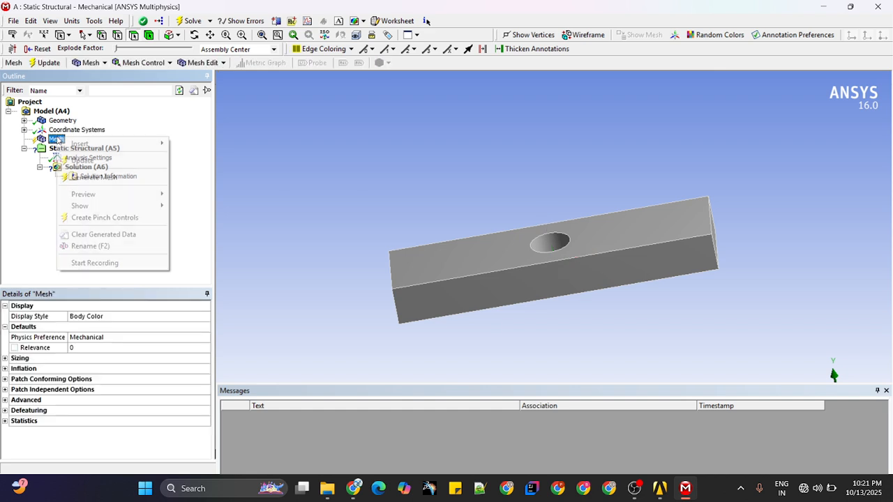
left_click(28, 235)
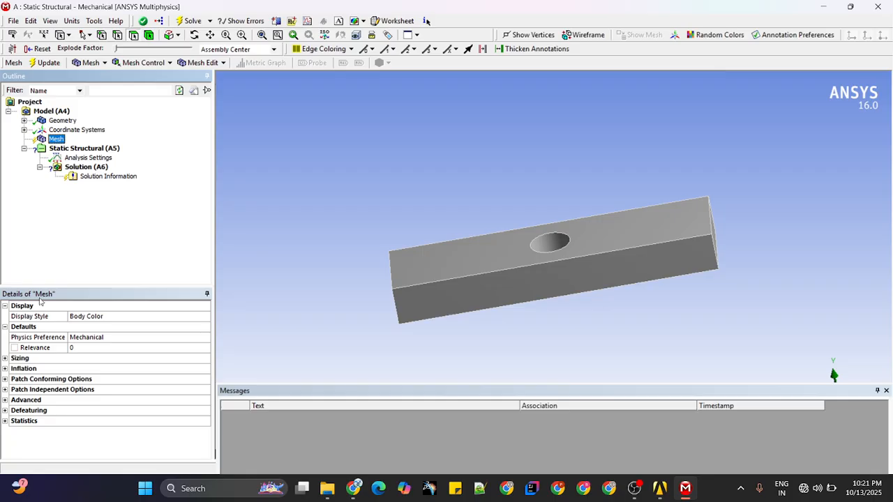
Expand the mesh Sizing settings and review the options for smoothing, relevance center and advanced size function.
left_click(5, 361)
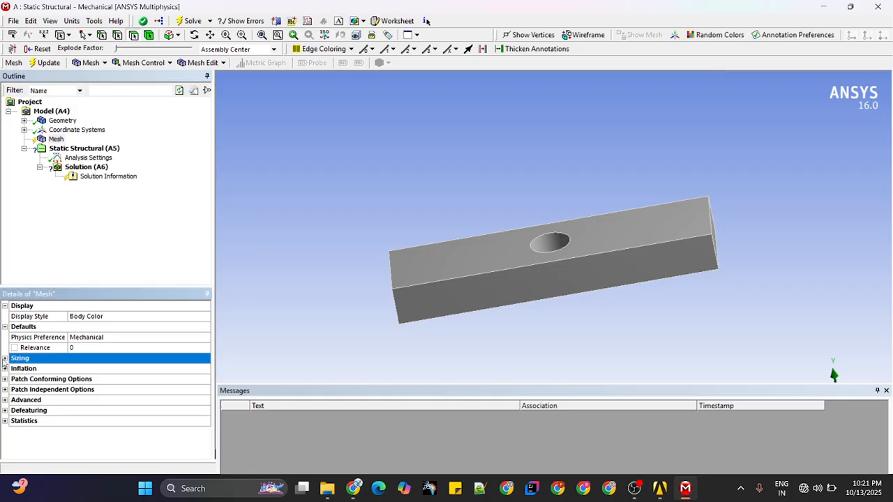
left_click(4, 358)
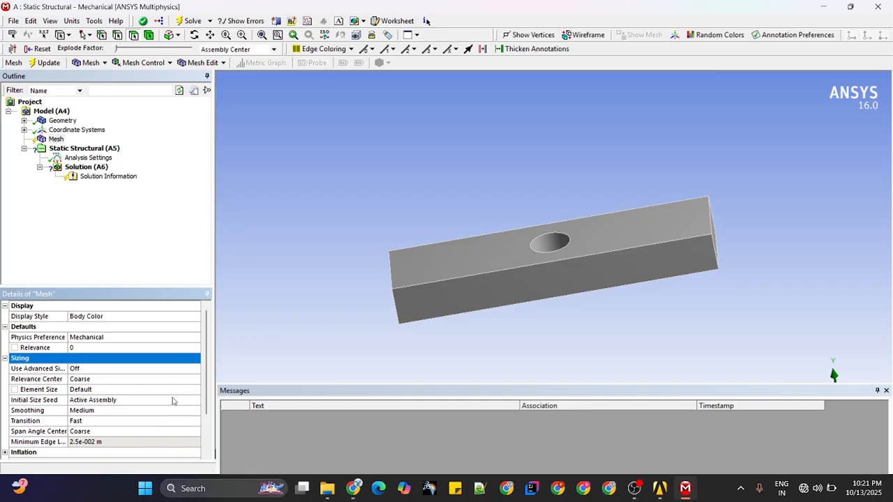
left_click(150, 411)
left_click(195, 411)
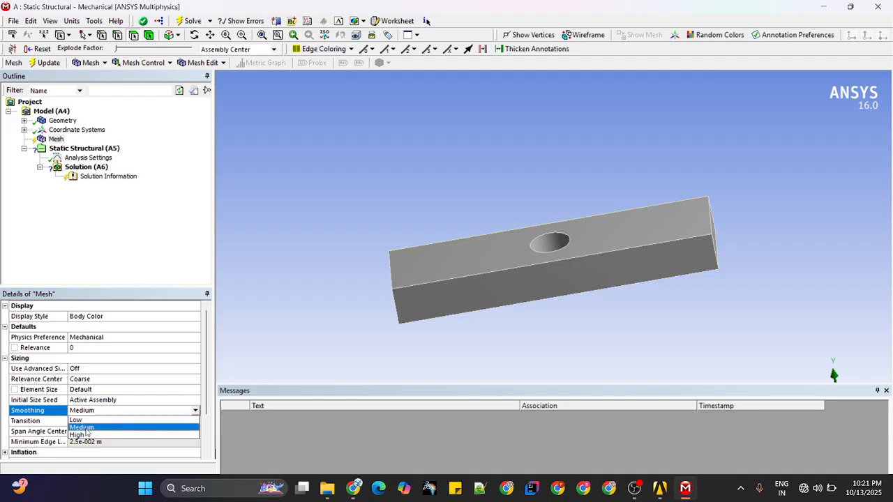
left_click(195, 381)
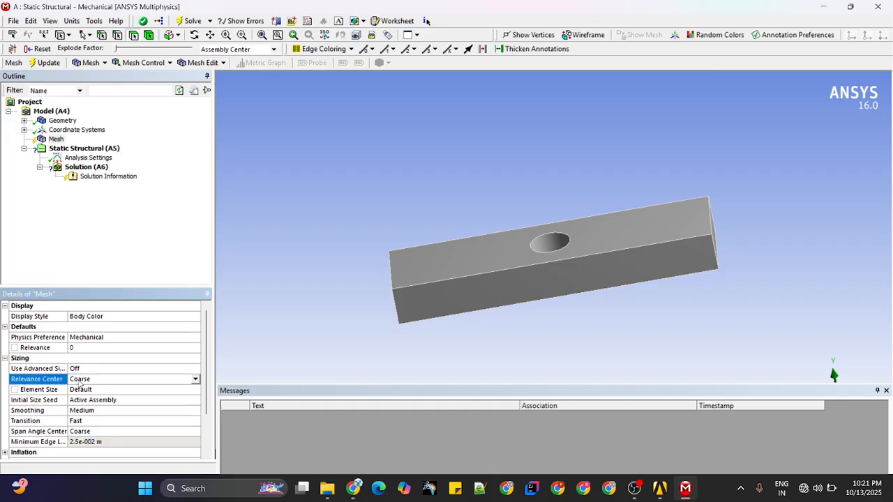
left_click(195, 380)
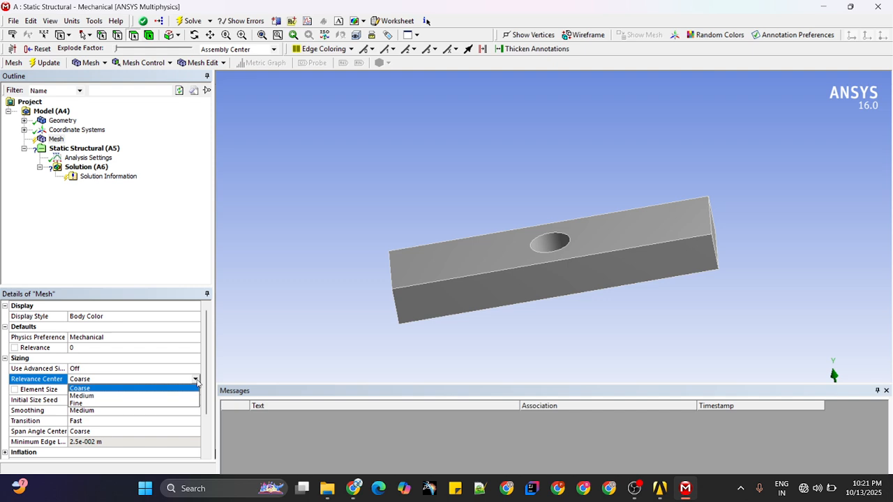
left_click(200, 373)
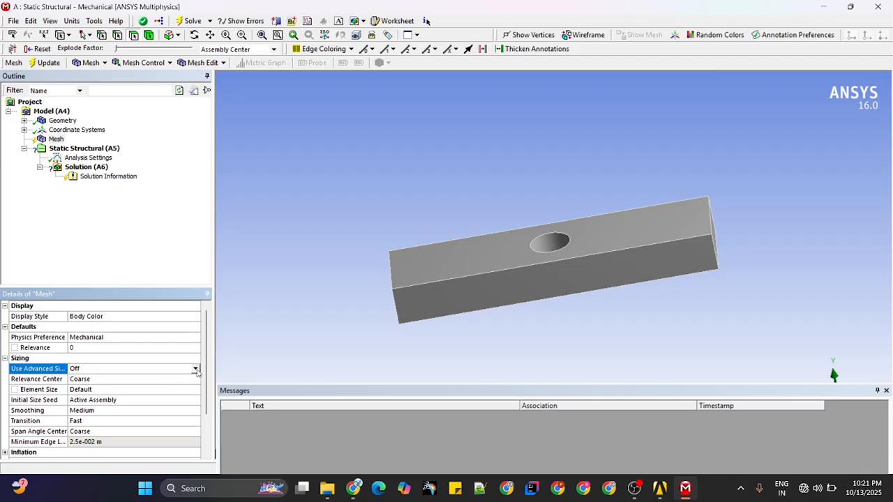
left_click(196, 370)
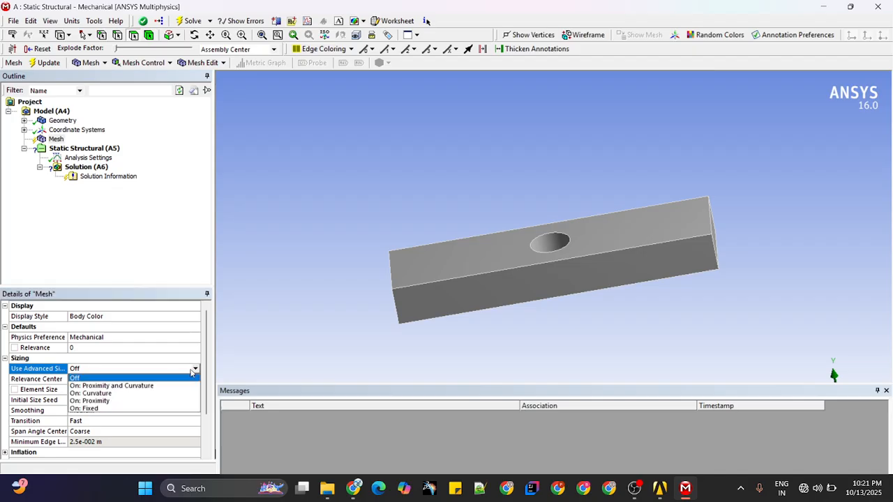
left_click(272, 295)
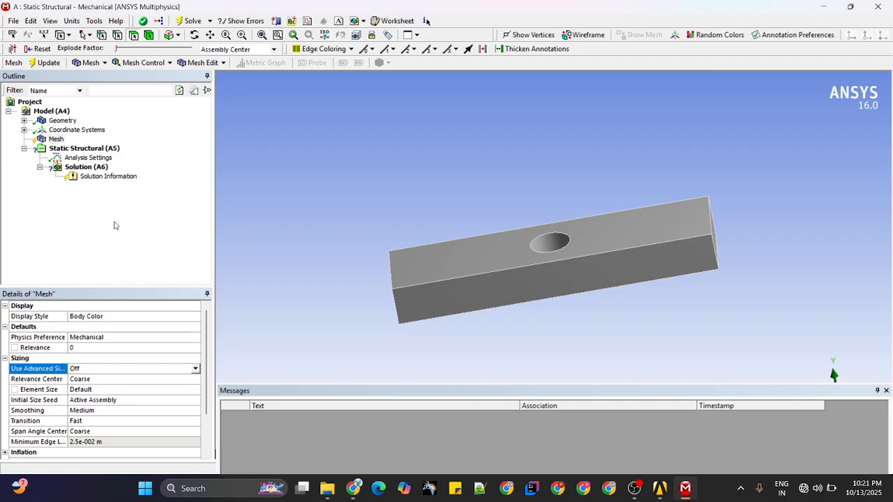
Generate the mesh with the default coarse sizing and inspect it around the hole.
right_click(55, 140)
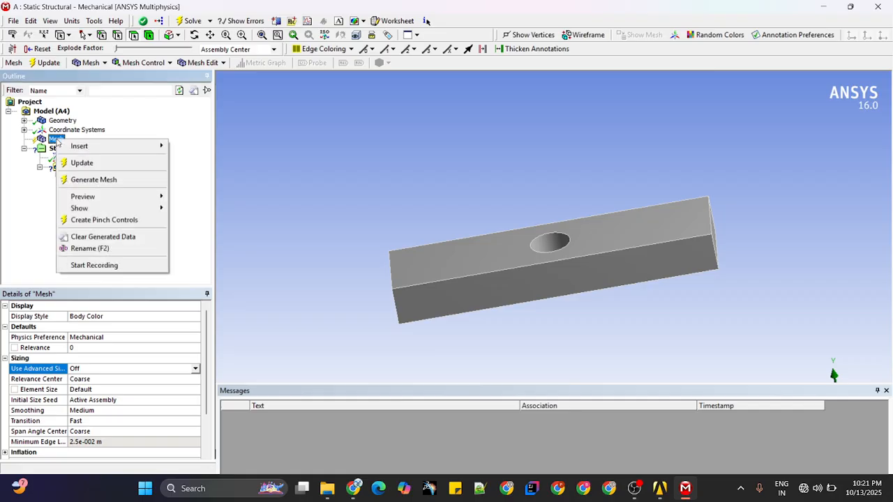
left_click(96, 180)
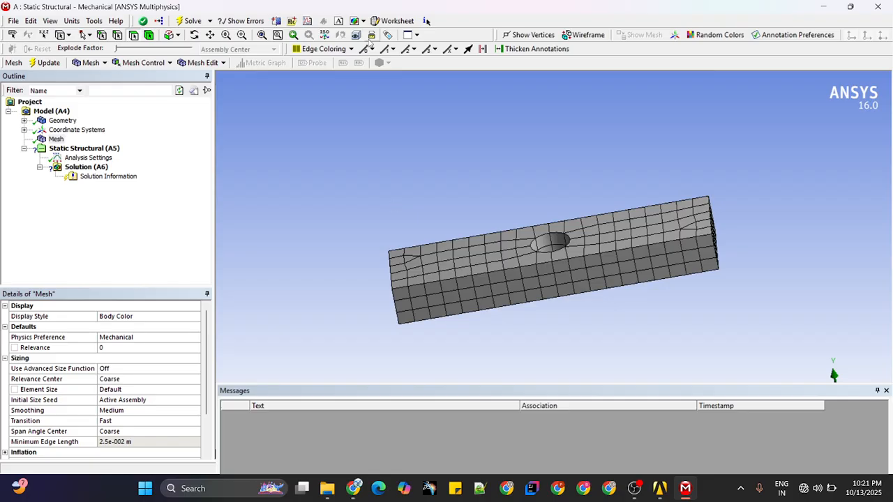
middle_click_drag(428, 253, 551, 253)
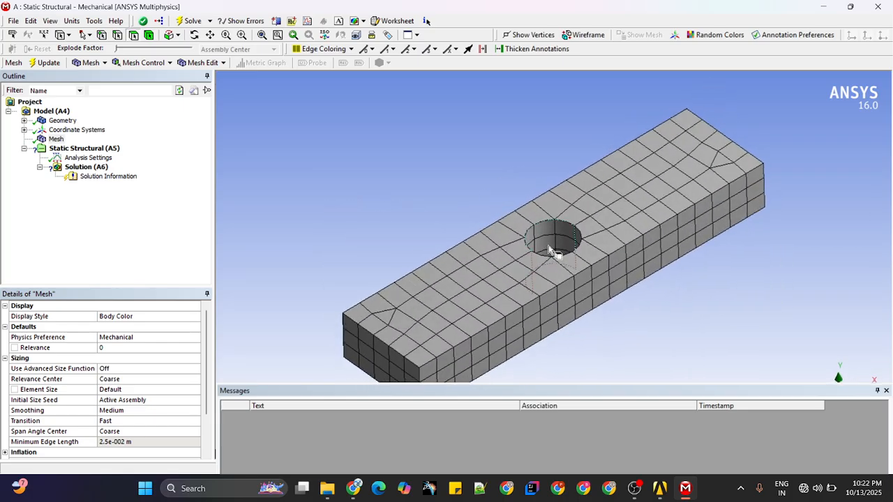
scroll(553, 248, "down", 4)
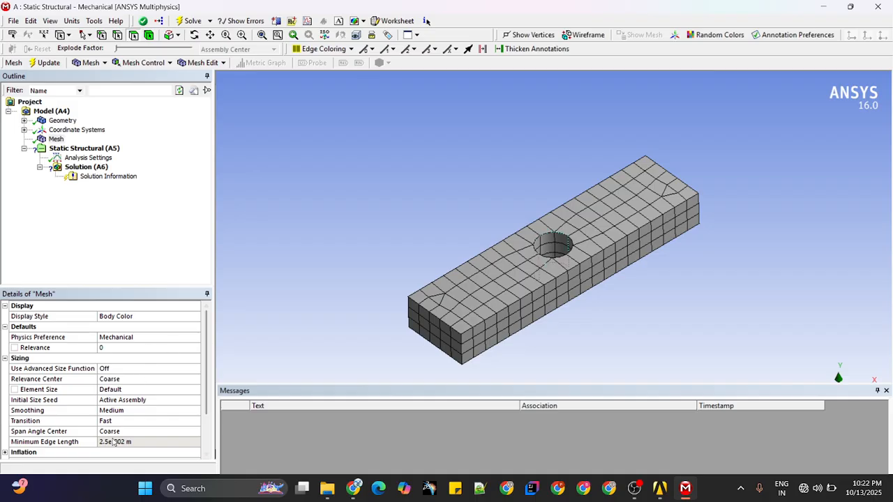
Set the mesh Relevance Center to Fine.
left_click(140, 389)
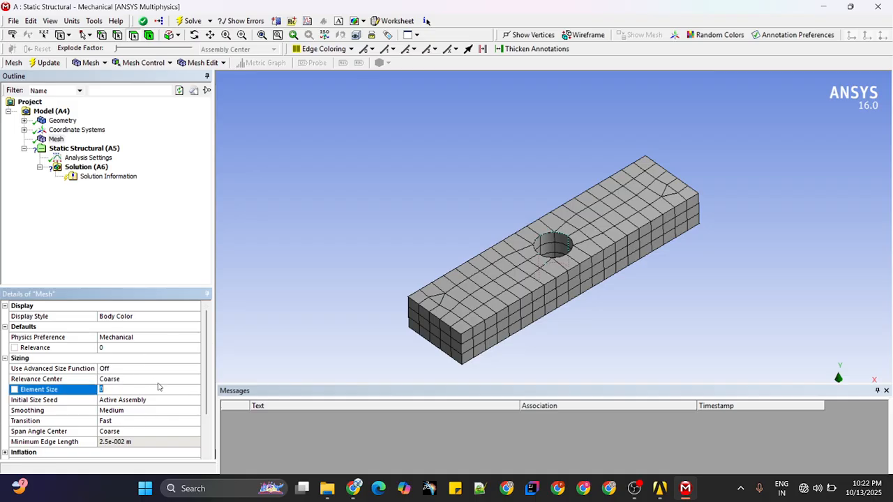
left_click(160, 379)
left_click(195, 379)
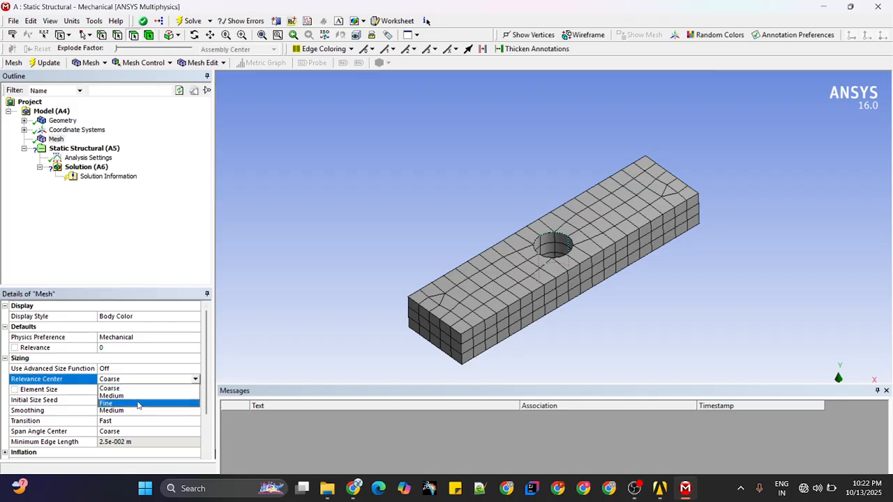
left_click(137, 405)
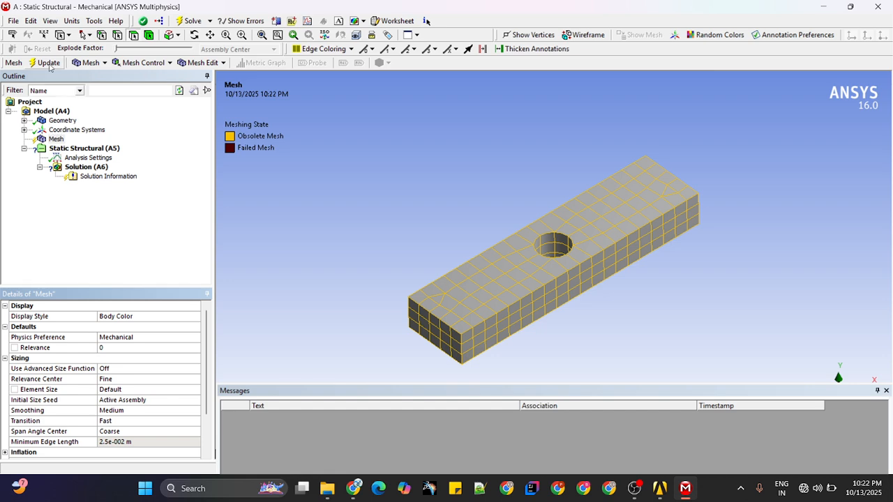
Regenerate the part's mesh with the fine sizing and inspect the elements on its faces.
left_click(55, 139)
right_click(56, 138)
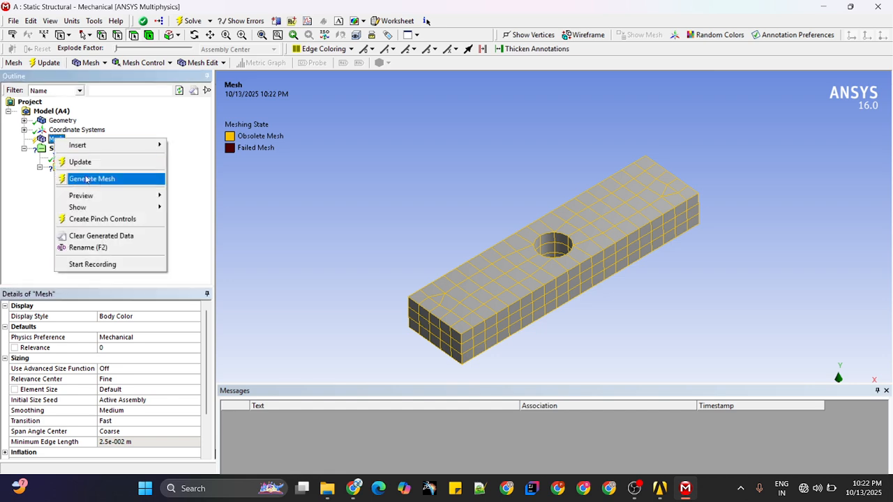
left_click(91, 180)
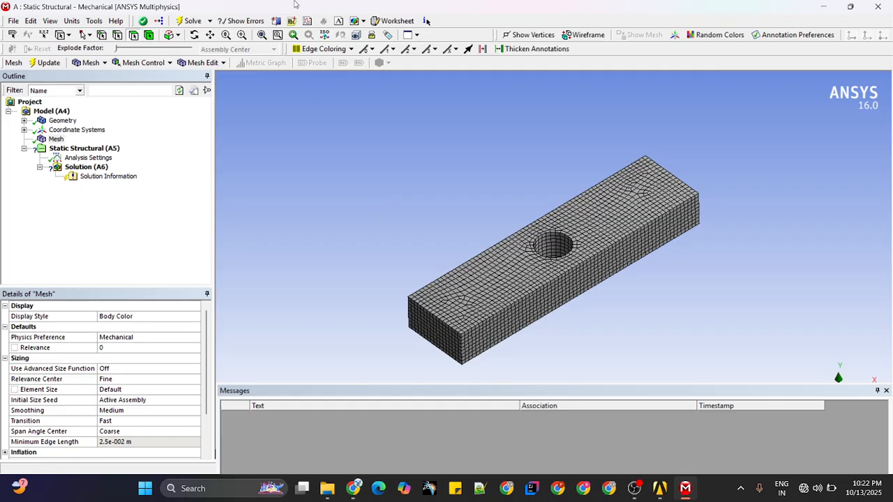
scroll(505, 279, "up", 3)
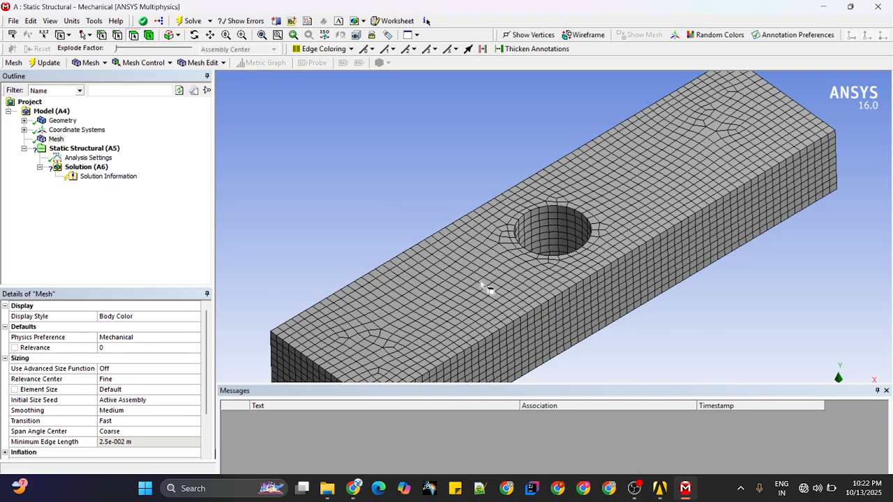
middle_click_drag(418, 333, 351, 227)
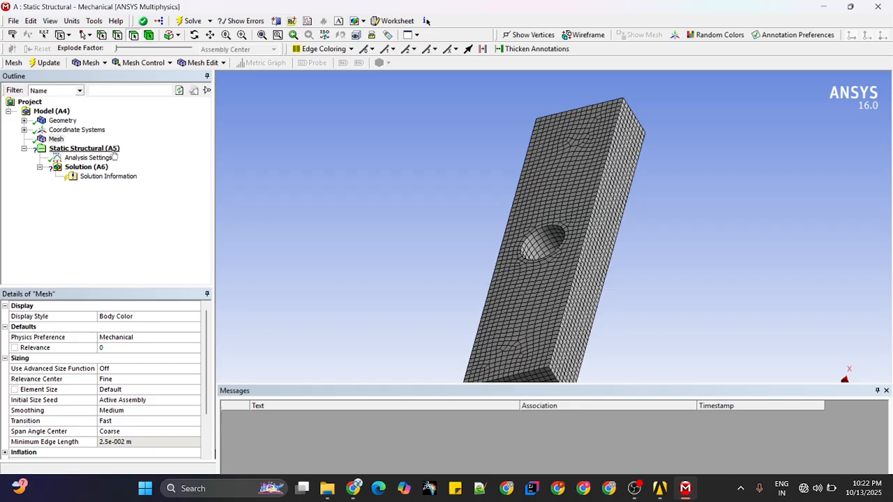
Add a fixed support to the Static Structural analysis and apply it to one small end face of the block.
left_click(87, 159)
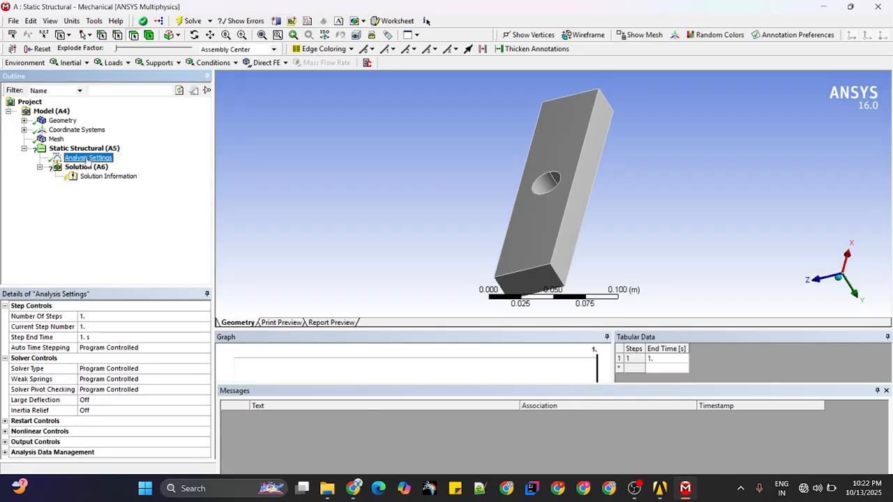
left_click(86, 150)
right_click(86, 152)
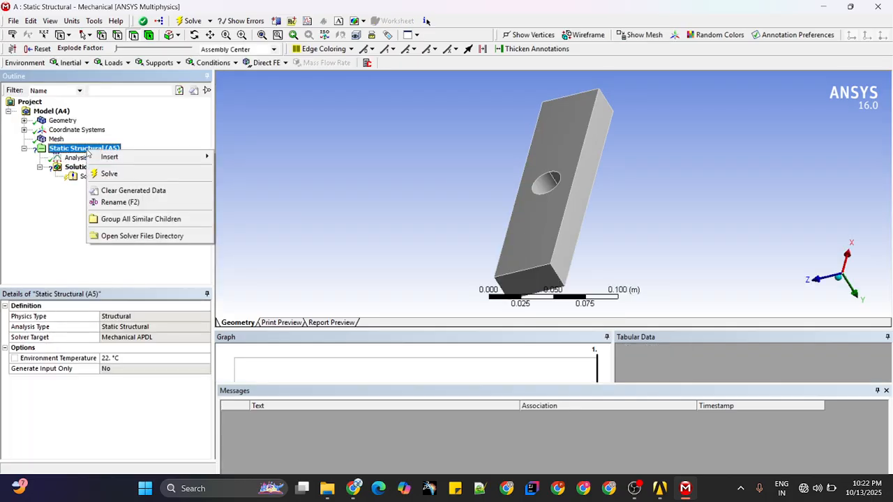
mouse_move(110, 157)
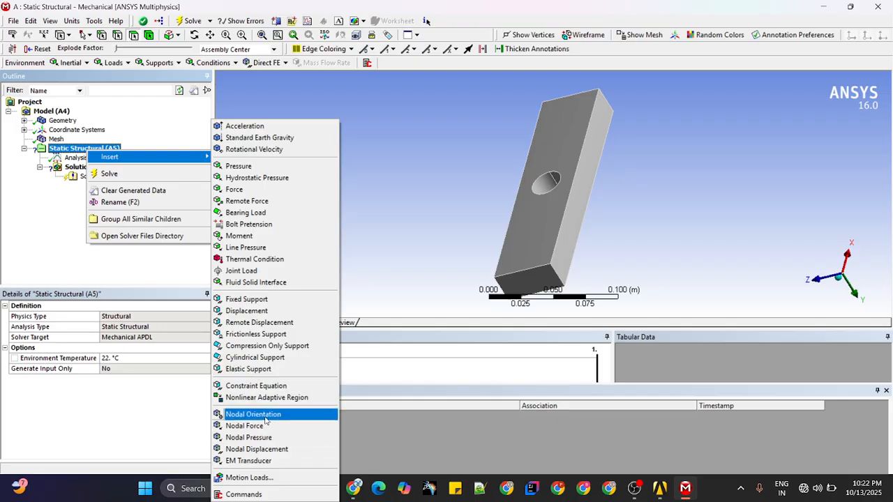
left_click(268, 301)
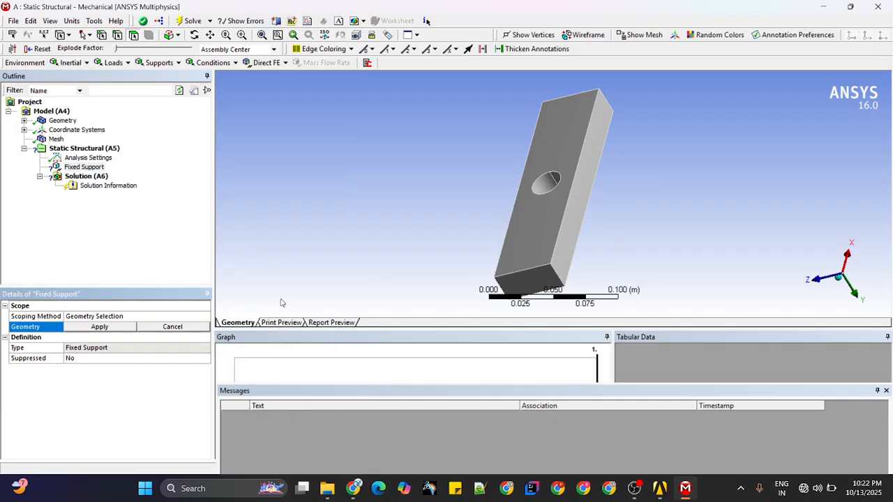
left_click(536, 281)
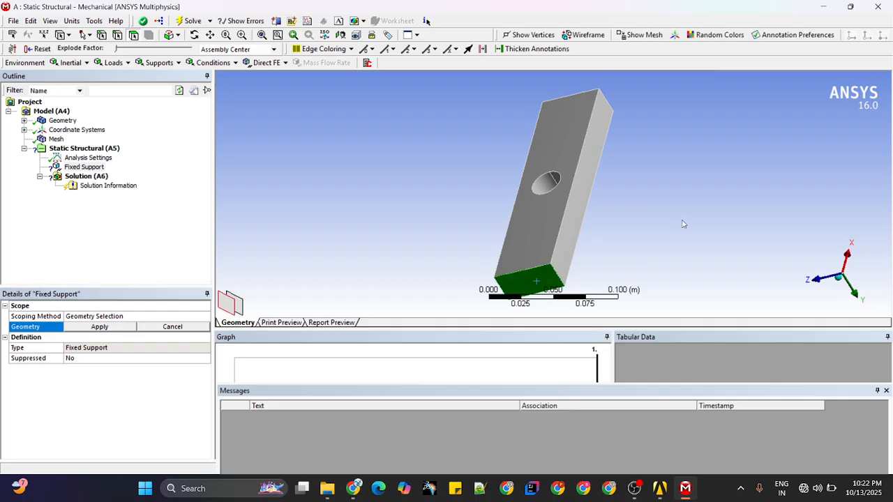
middle_click_drag(626, 245, 418, 216)
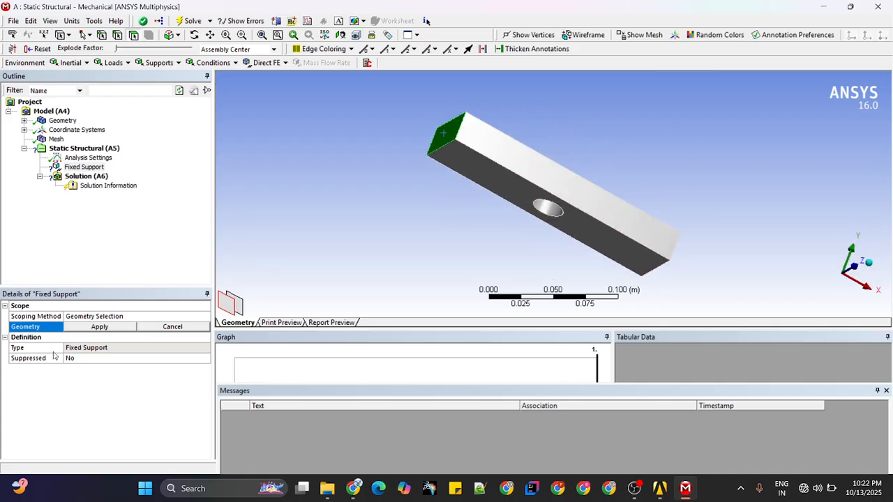
left_click(100, 327)
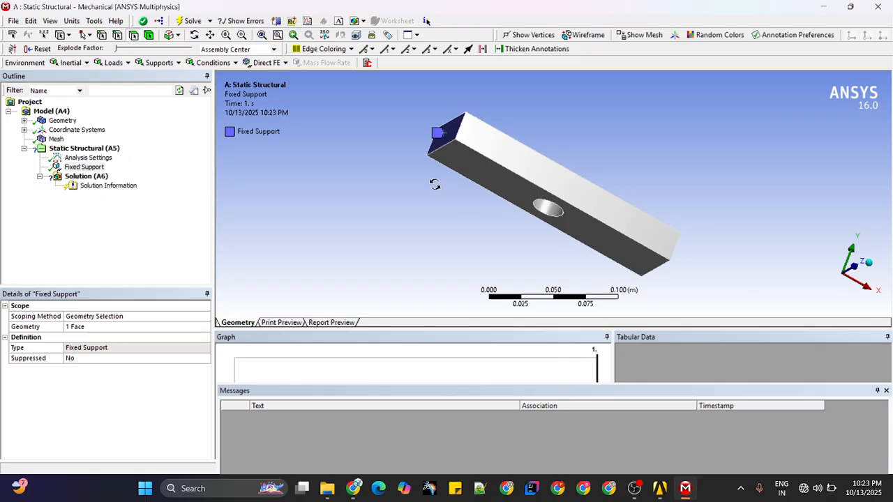
Insert a Force load in the Static Structural analysis and select the end face opposite the fixed support.
middle_click_drag(433, 187, 626, 187)
right_click(80, 149)
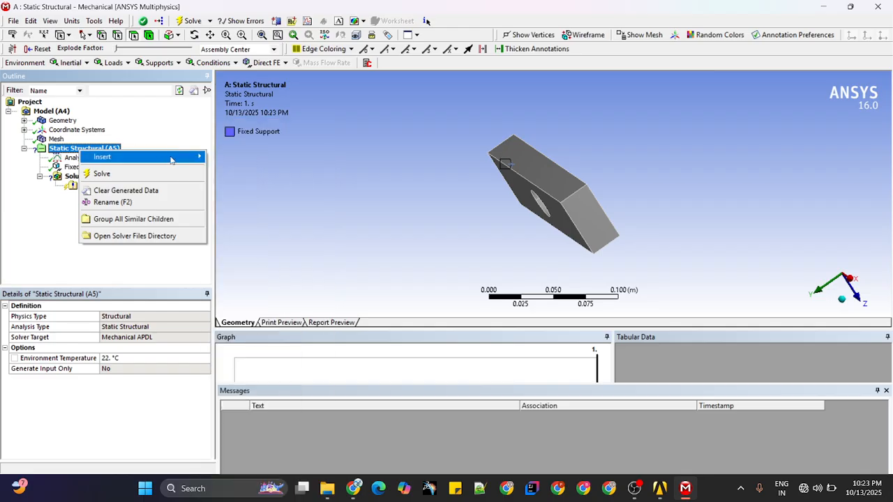
mouse_move(172, 161)
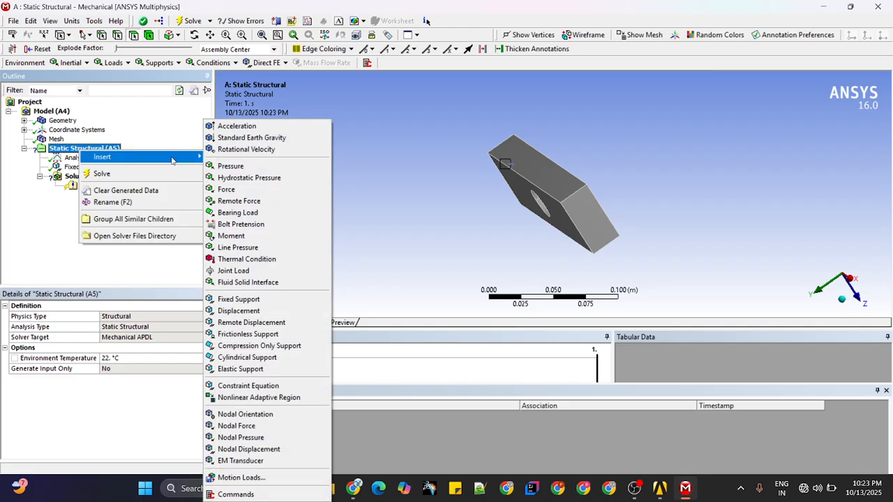
left_click(248, 190)
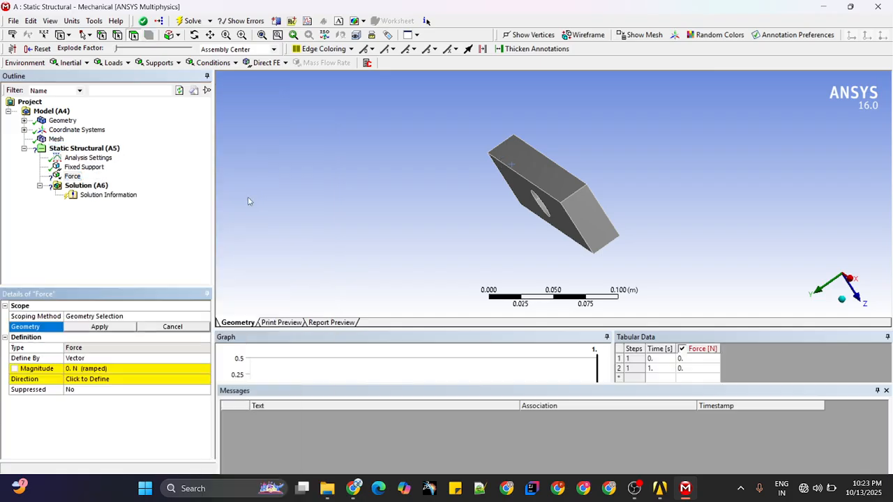
left_click(591, 229)
middle_click_drag(452, 259, 684, 210)
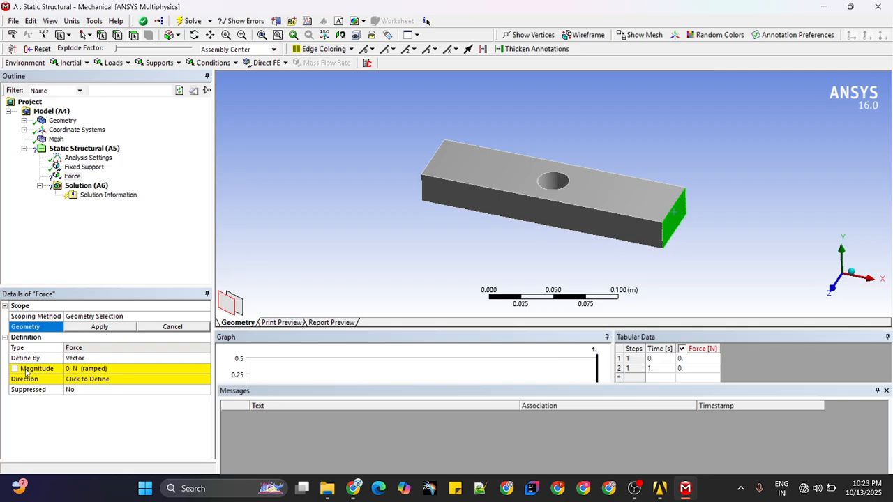
Set the force magnitude to 100 N and define its direction outward along X, normal to the selected end face.
left_click(82, 368)
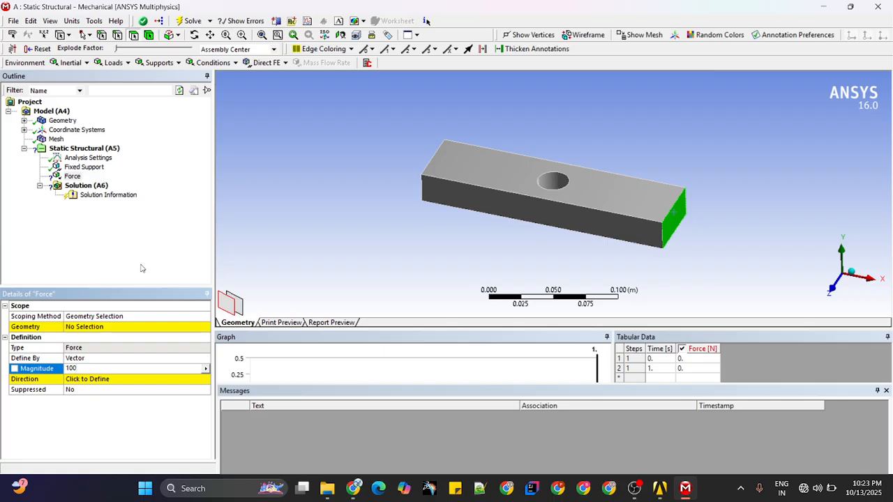
key("Return")
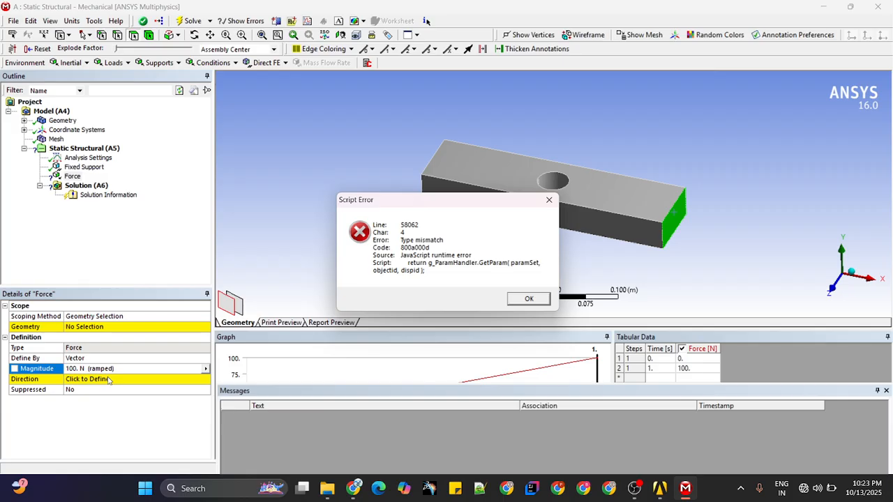
left_click(530, 300)
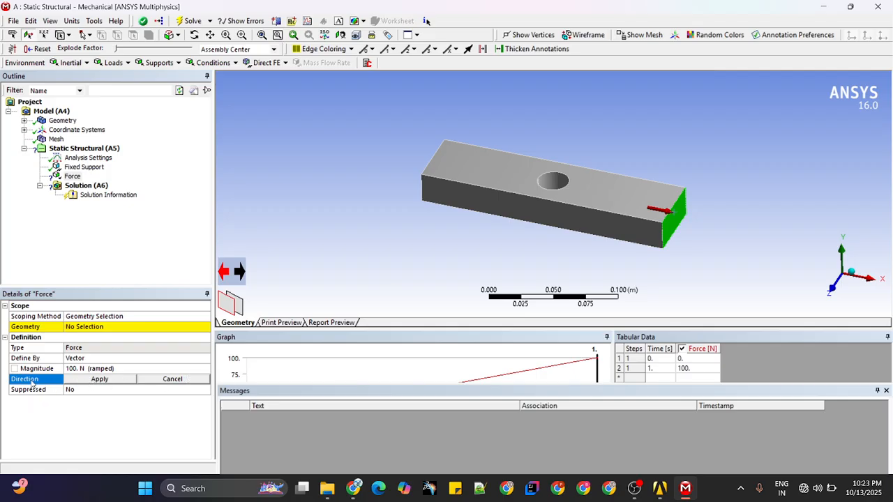
left_click(99, 379)
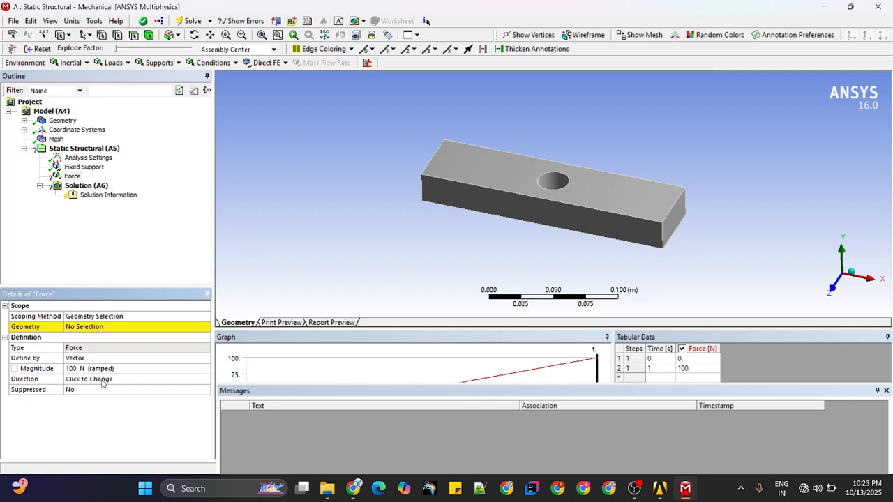
left_click(98, 379)
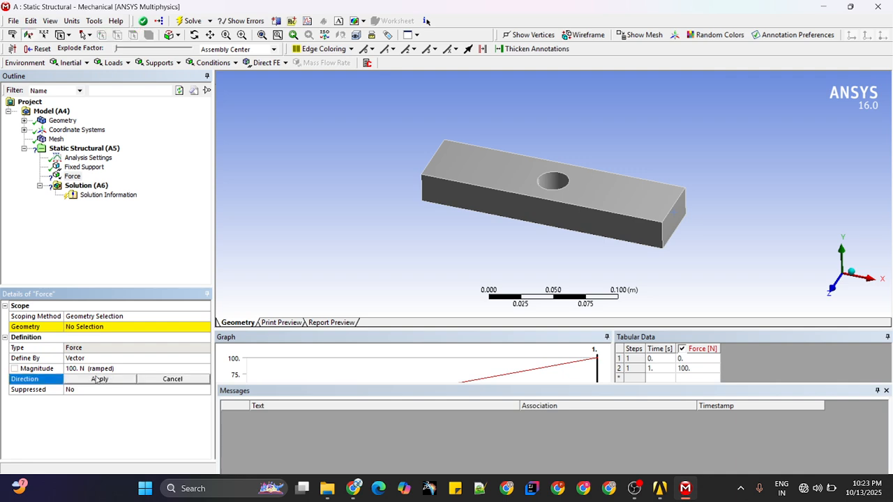
left_click(105, 379)
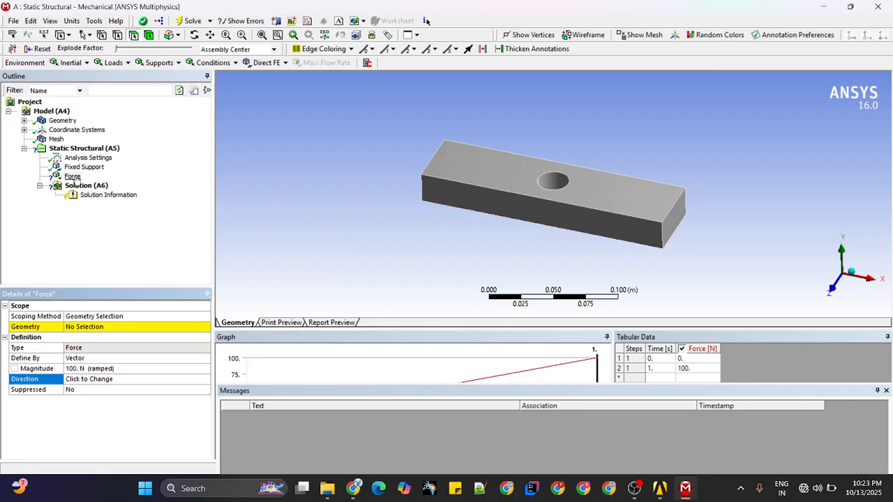
left_click(75, 177)
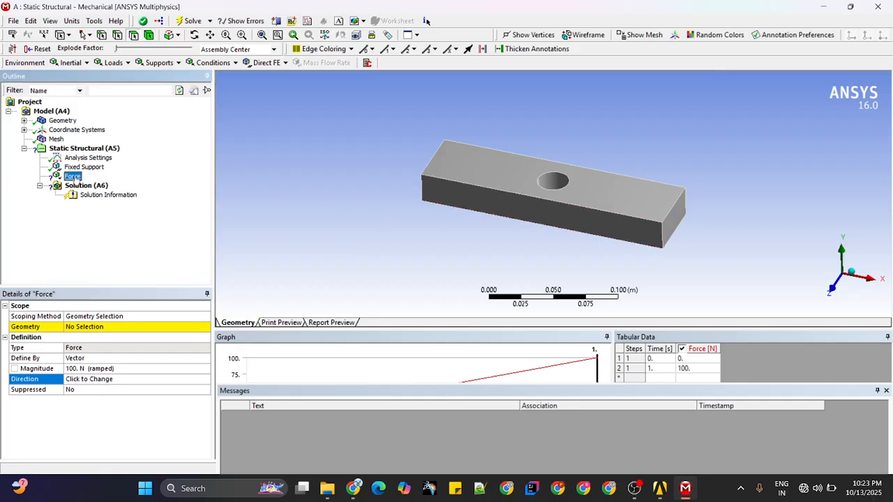
left_click(89, 328)
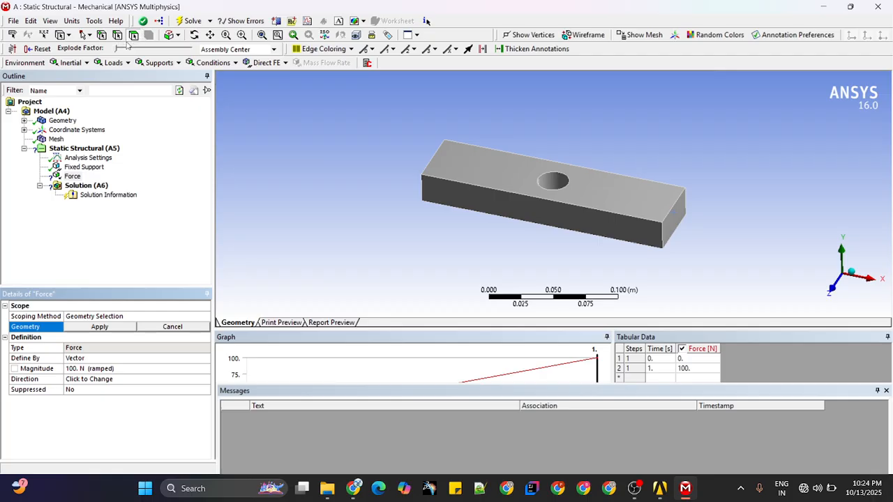
left_click(102, 329)
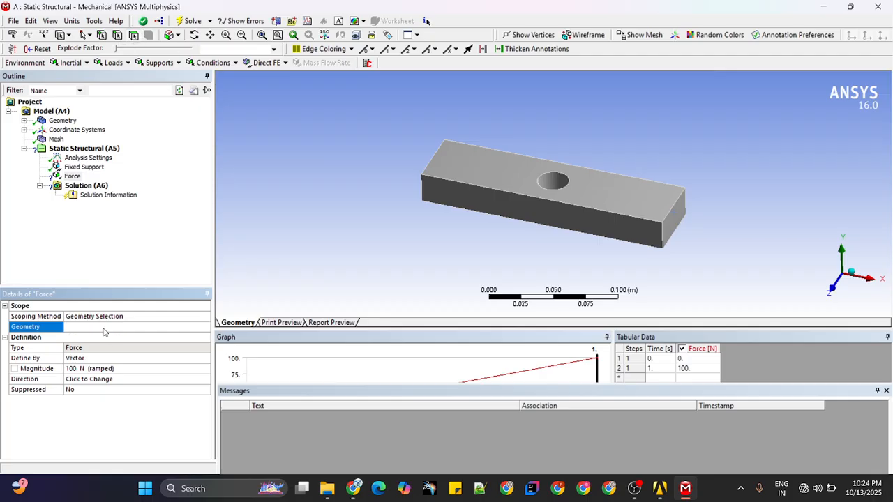
left_click(512, 162)
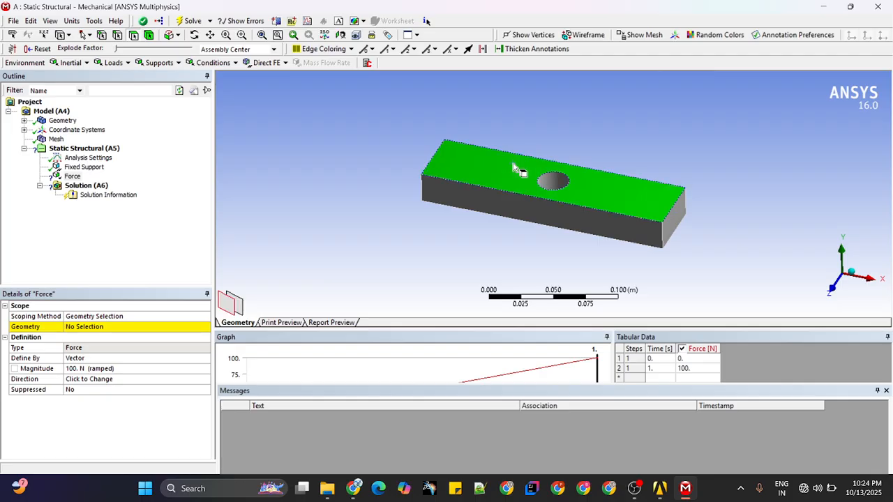
left_click(275, 169)
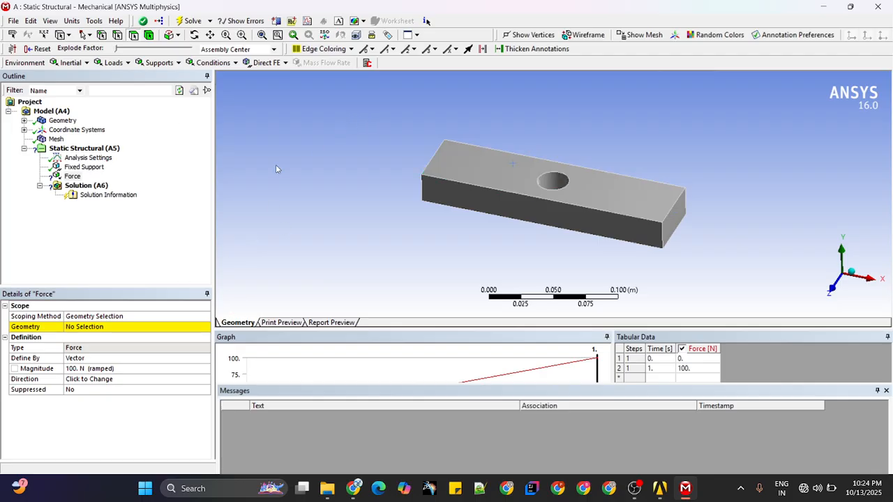
left_click(85, 327)
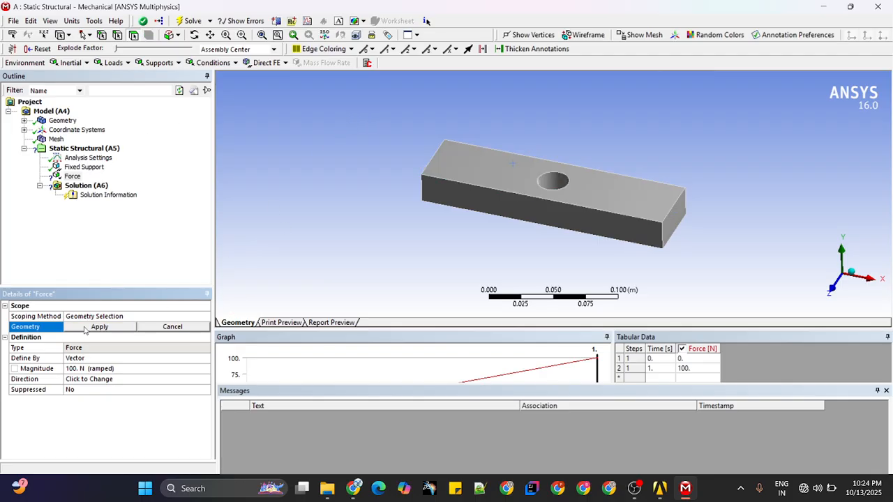
left_click(121, 316)
left_click(206, 316)
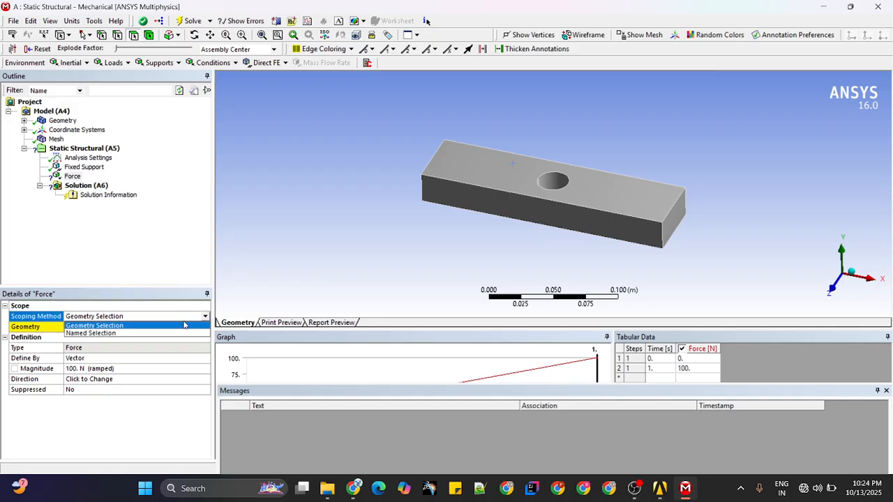
left_click(129, 325)
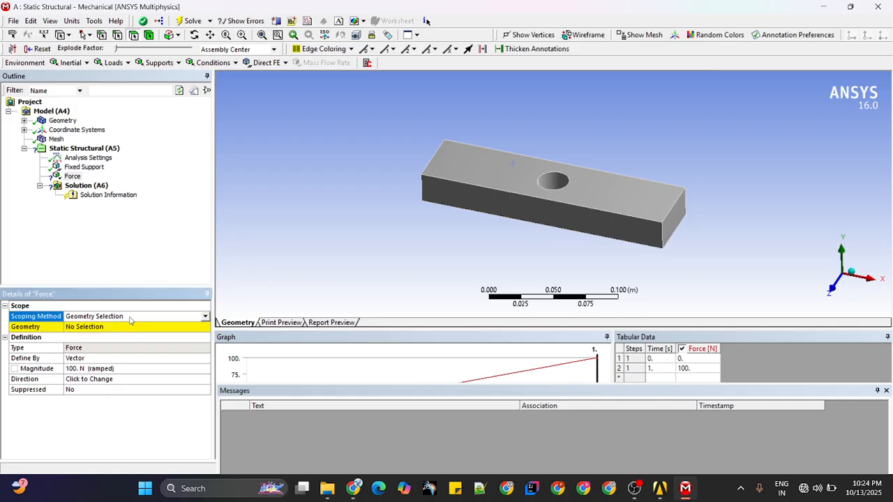
left_click(62, 121)
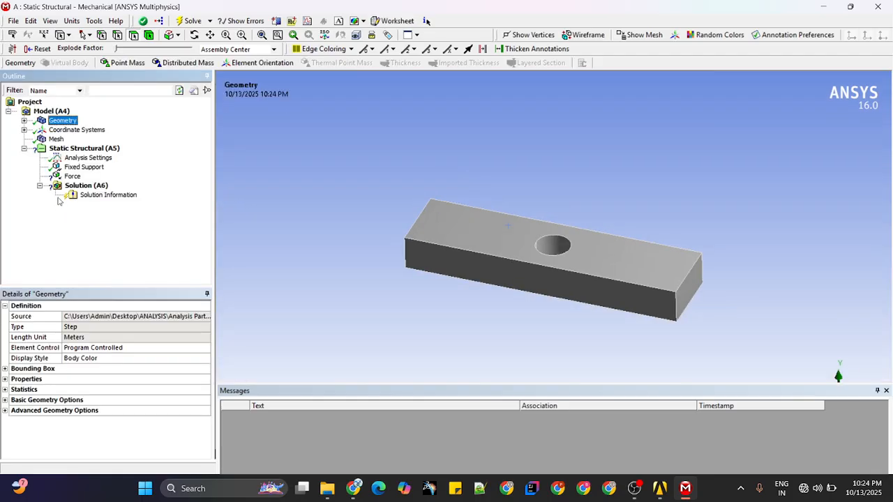
Assign the force's geometry to the end face opposite the fixed support.
left_click(71, 177)
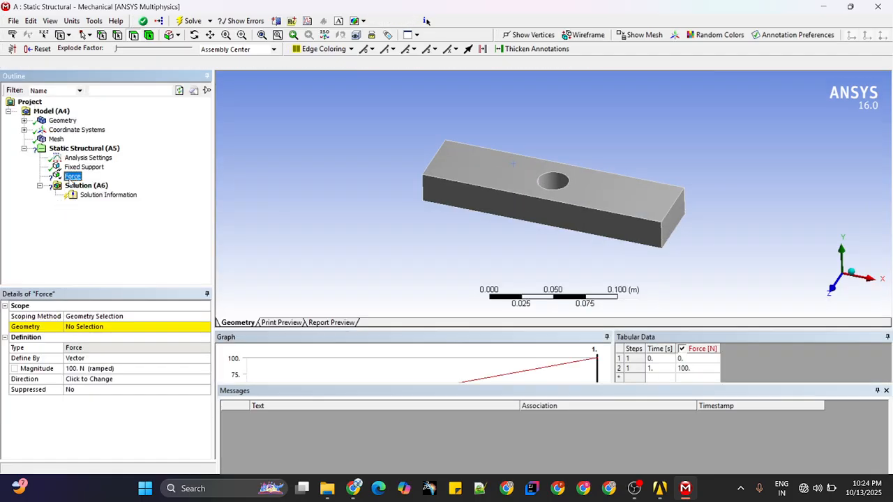
left_click(87, 327)
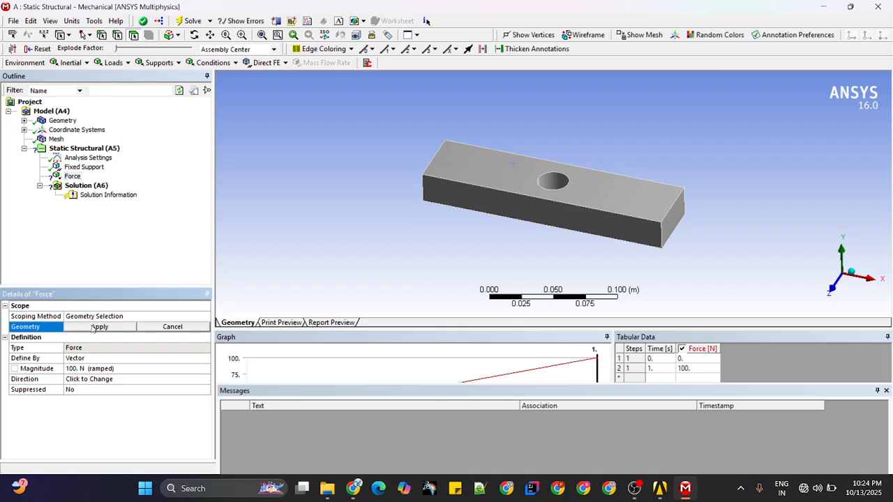
left_click(673, 228)
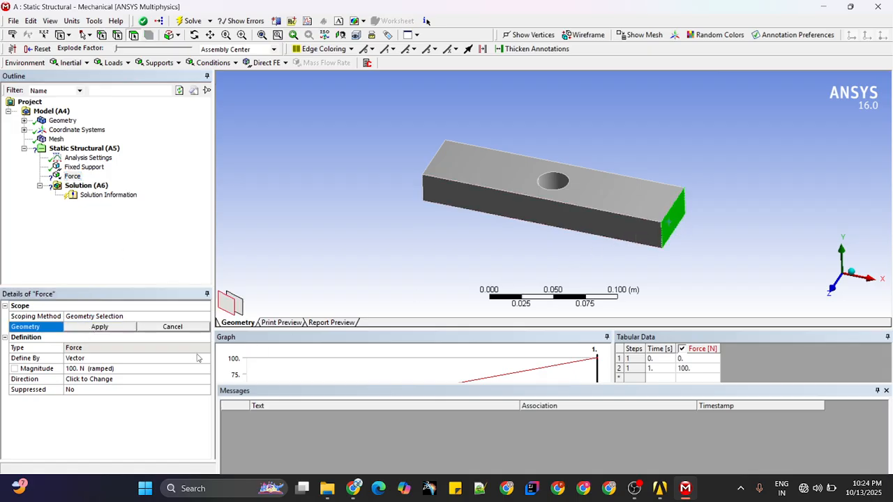
left_click(99, 328)
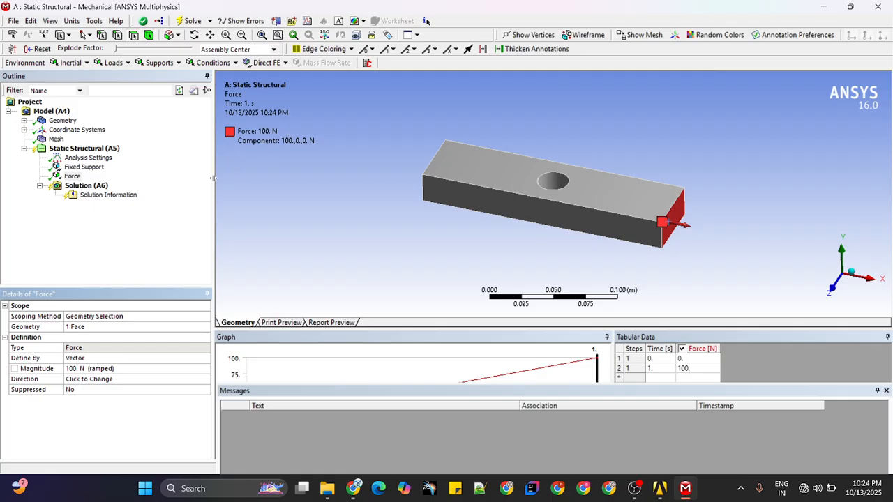
left_click(70, 20)
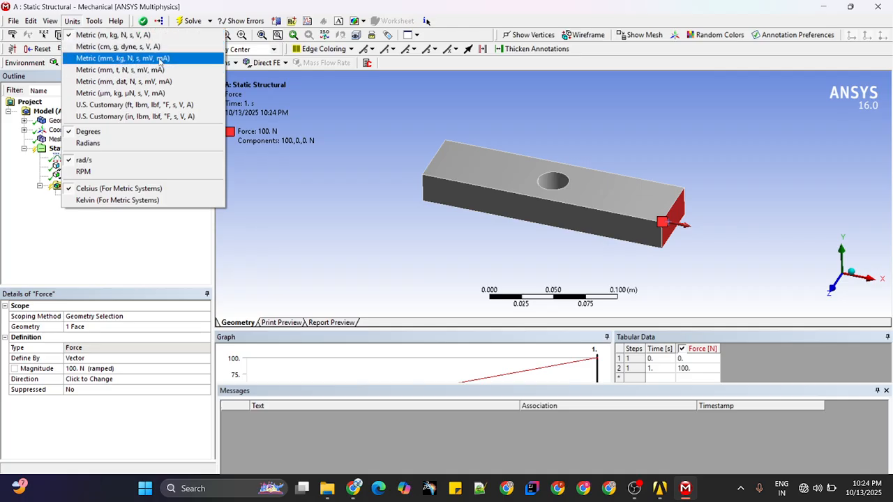
left_click(331, 224)
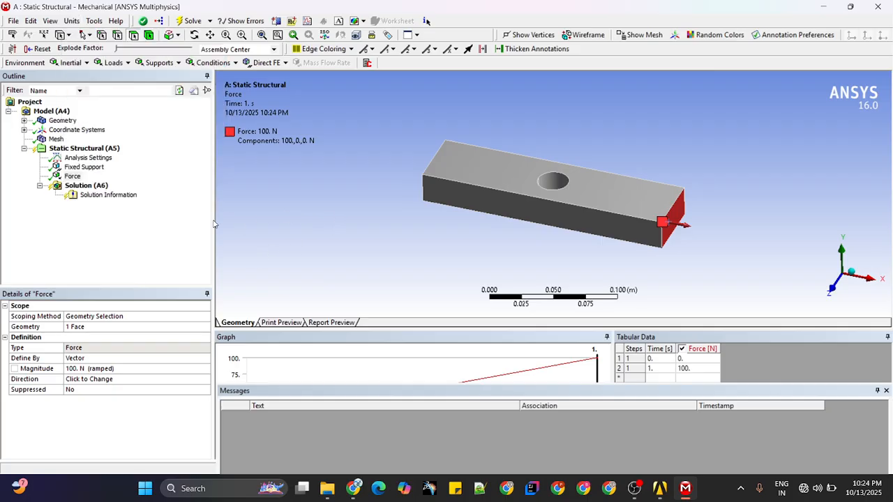
Insert an Equivalent (von-Mises) stress result under the Solution of the Static Structural analysis.
left_click(87, 185)
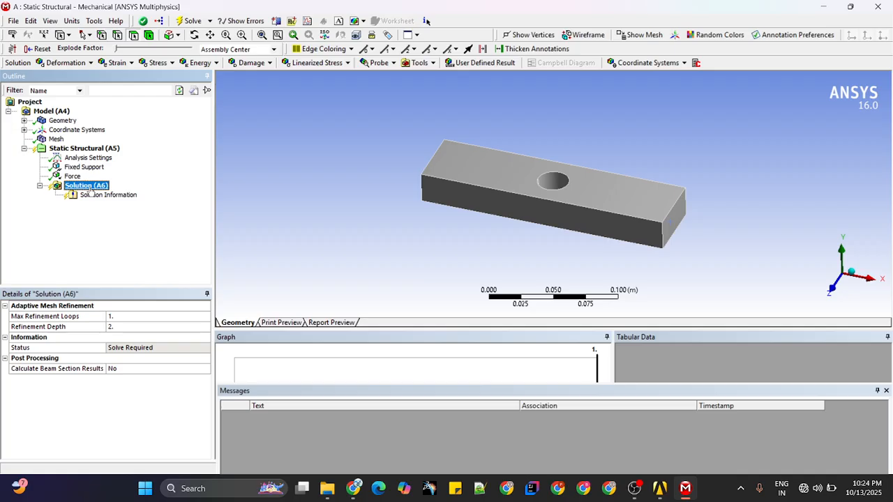
right_click(91, 189)
mouse_move(166, 197)
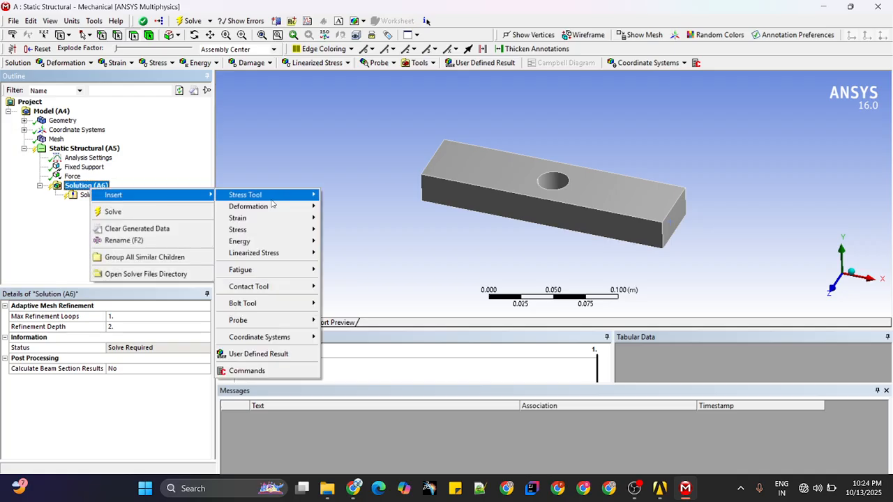
mouse_move(274, 203)
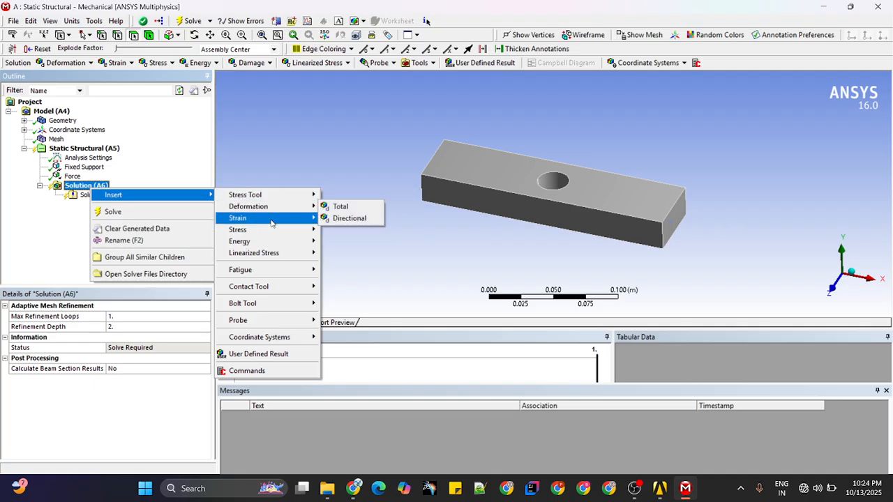
mouse_move(270, 230)
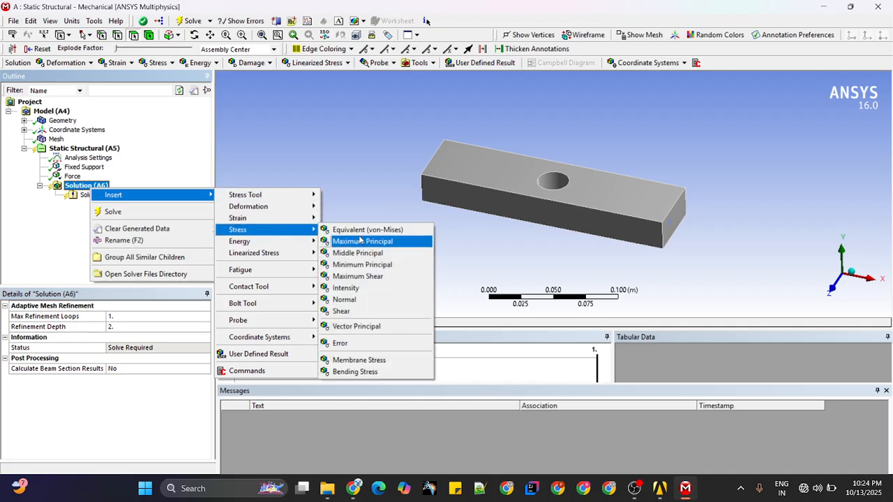
left_click(405, 230)
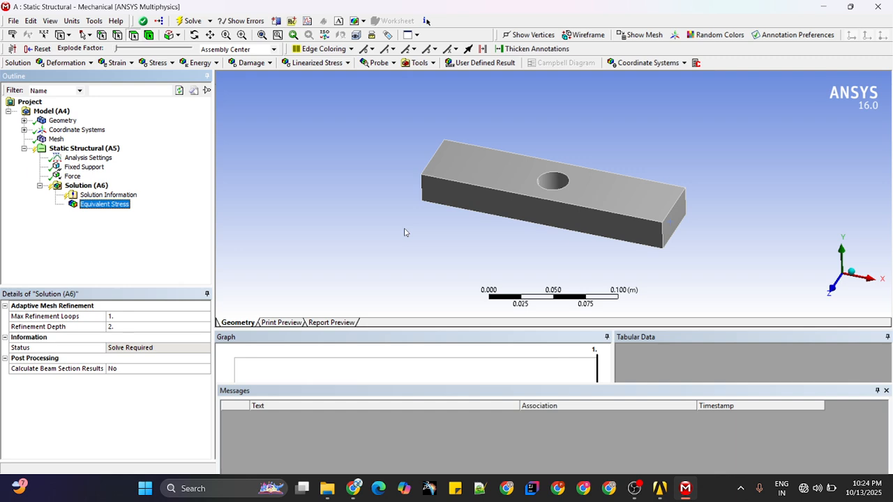
Insert a Total Deformation result under the Solution.
right_click(86, 185)
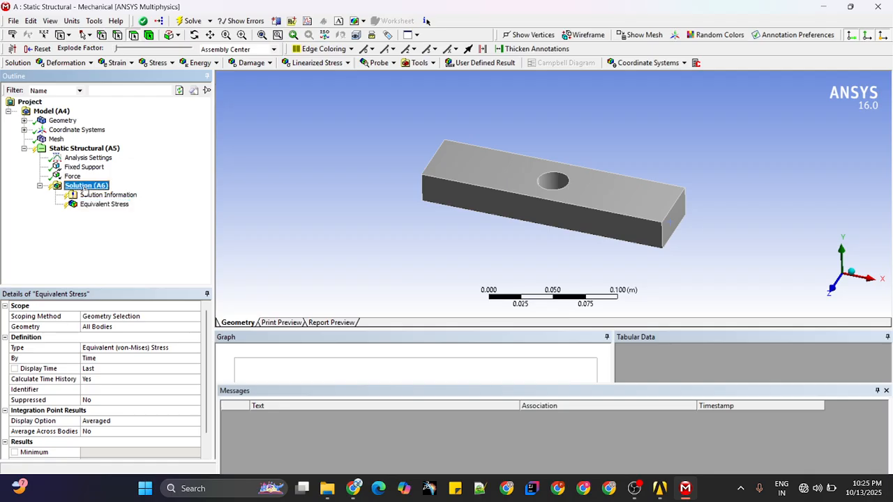
mouse_move(199, 193)
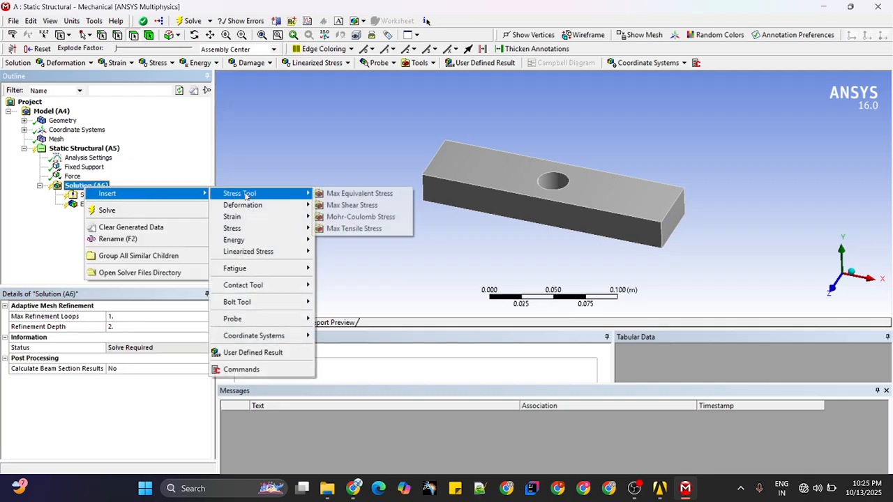
mouse_move(246, 208)
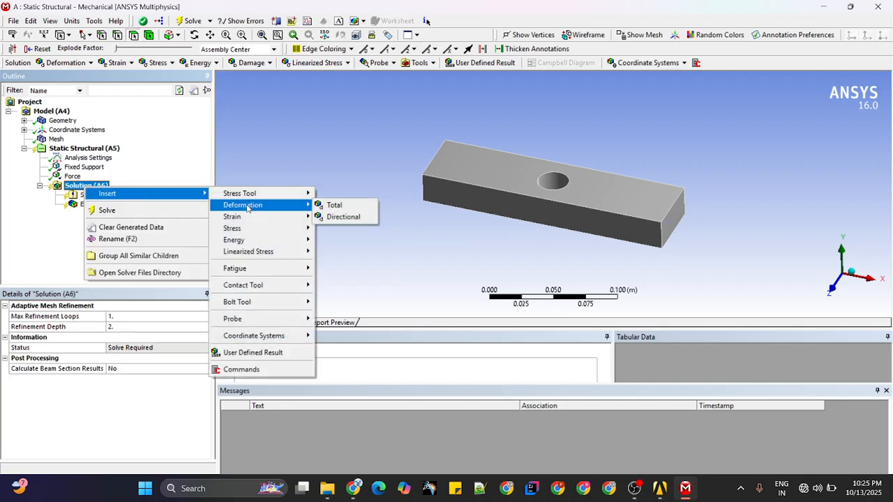
left_click(334, 205)
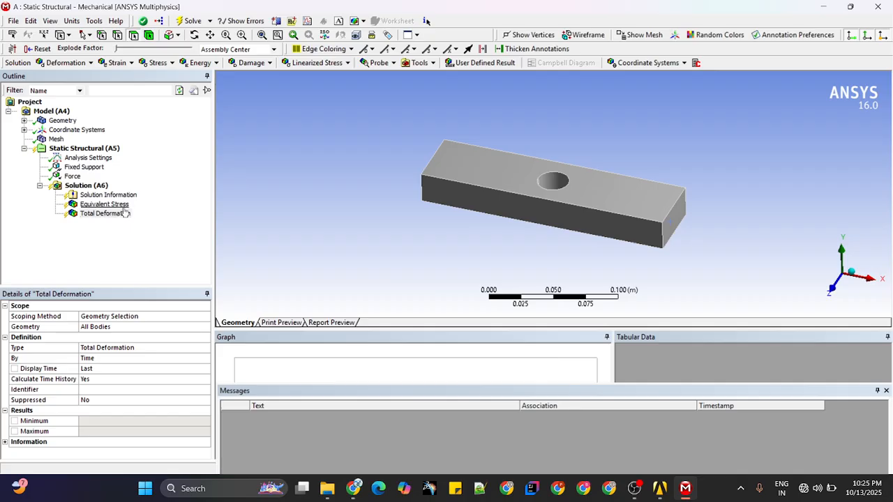
Solve the static structural analysis and move the solution status window clear of the block.
middle_click_drag(452, 216, 732, 119)
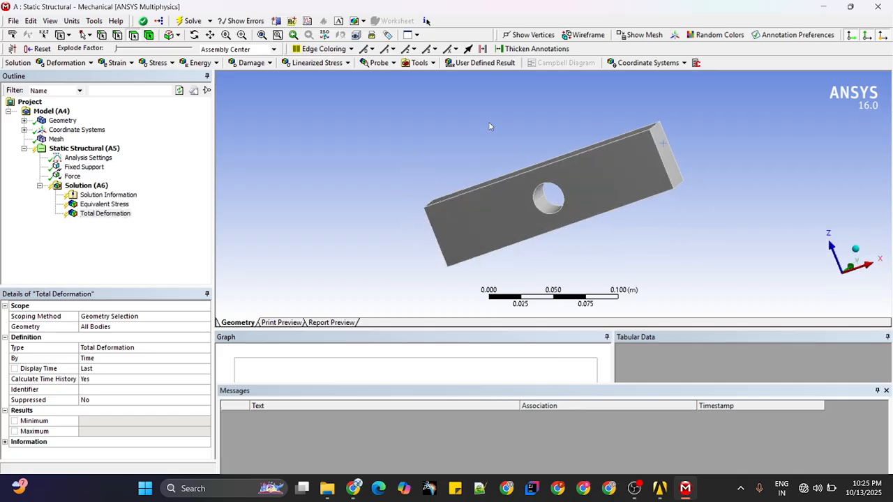
middle_click_drag(489, 126, 616, 145)
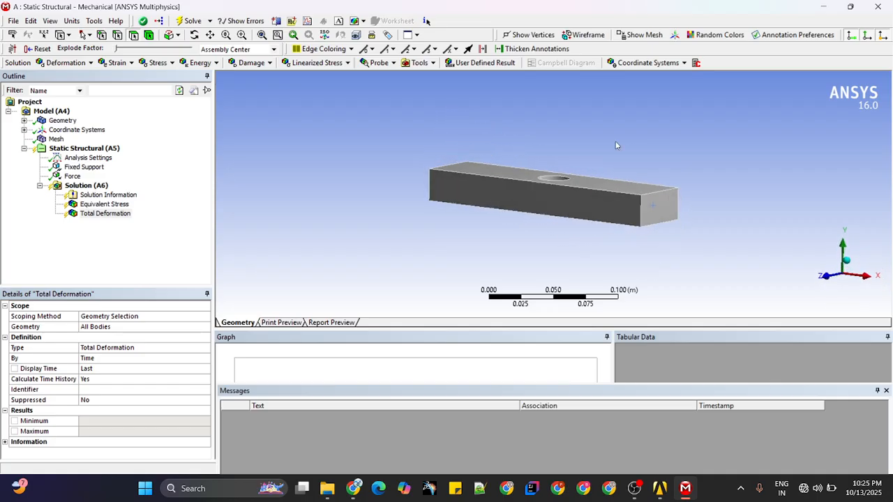
middle_click_drag(567, 116, 558, 150)
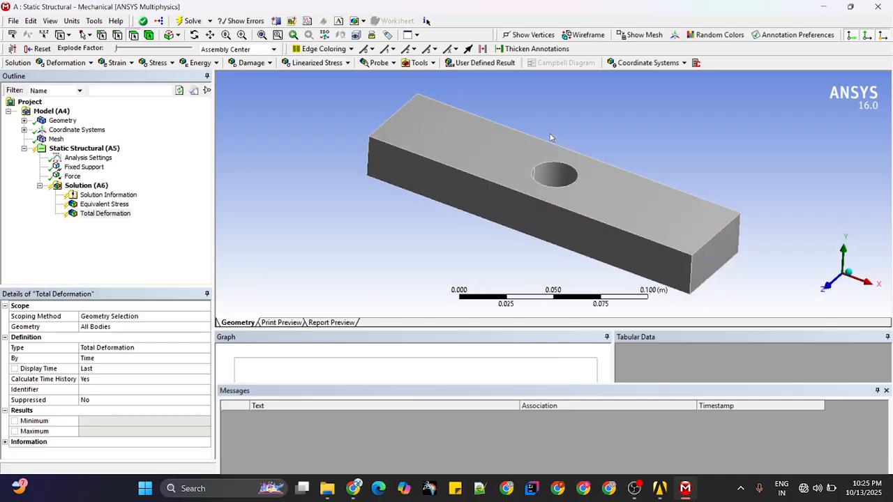
left_click(100, 187)
right_click(101, 192)
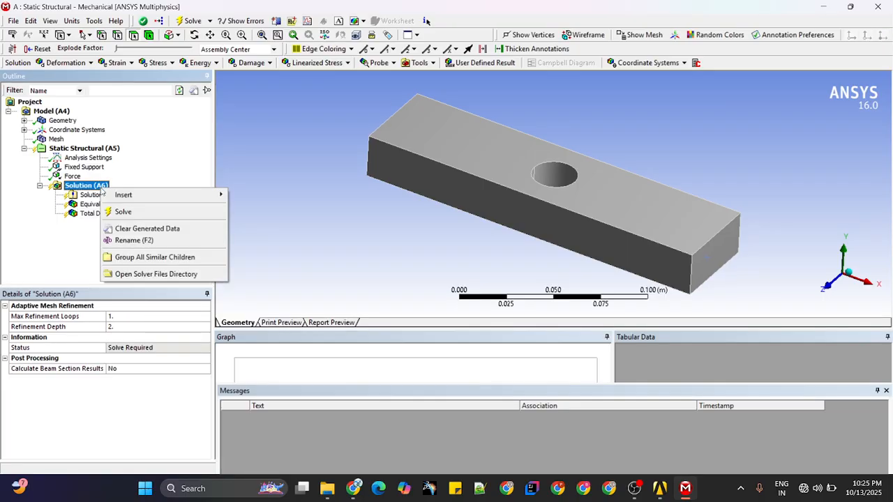
left_click(137, 213)
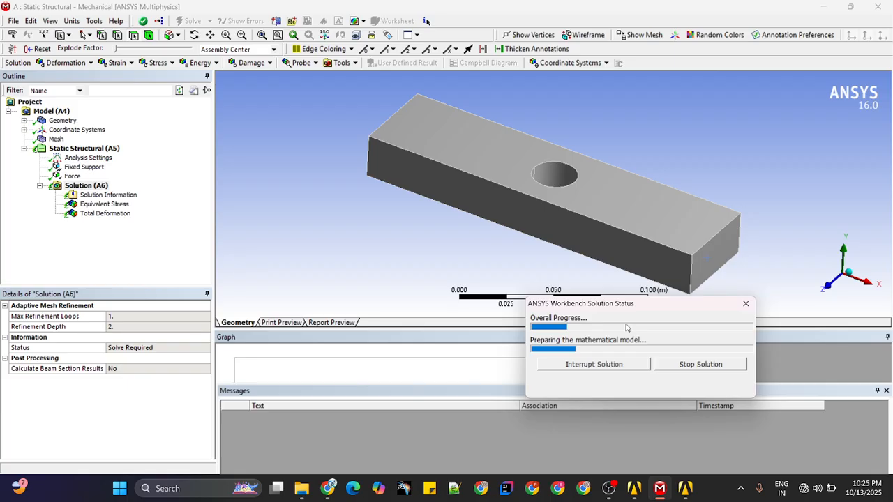
left_click_drag(628, 305, 734, 86)
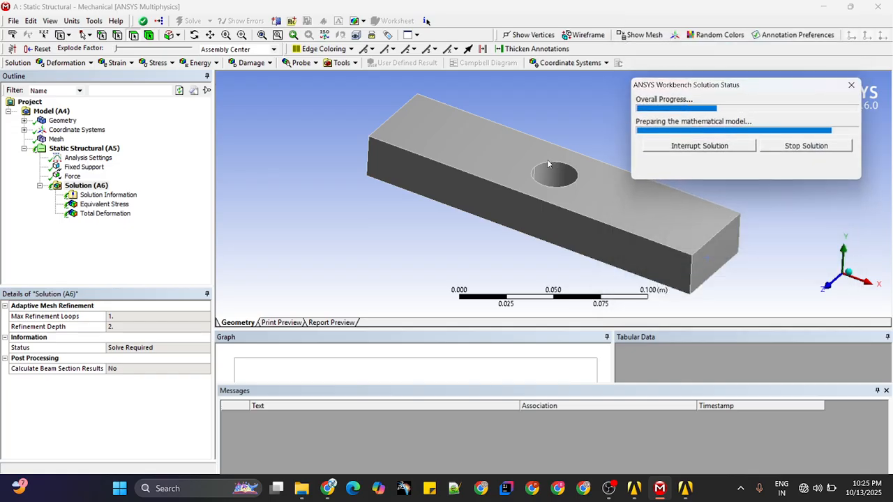
middle_click_drag(546, 185, 433, 209, "ctrl")
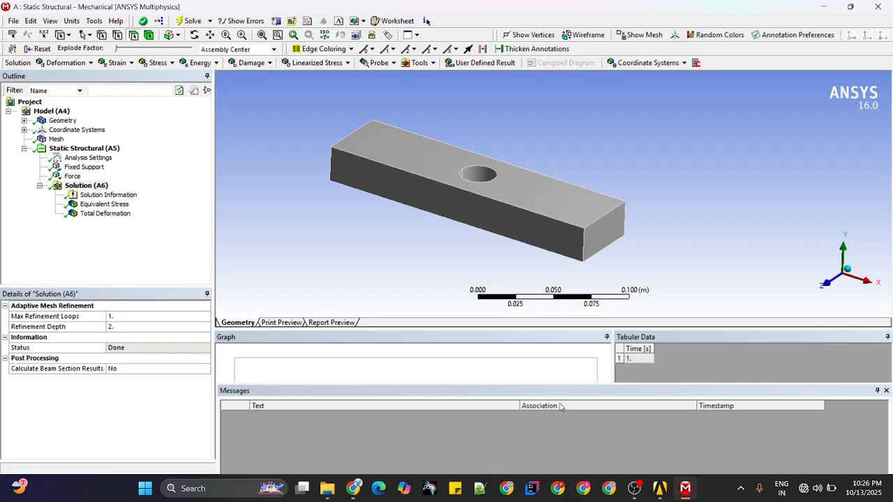
Lower the Messages pane so that the full Graph and Tabular Data areas are uncovered.
left_click_drag(562, 386, 583, 377)
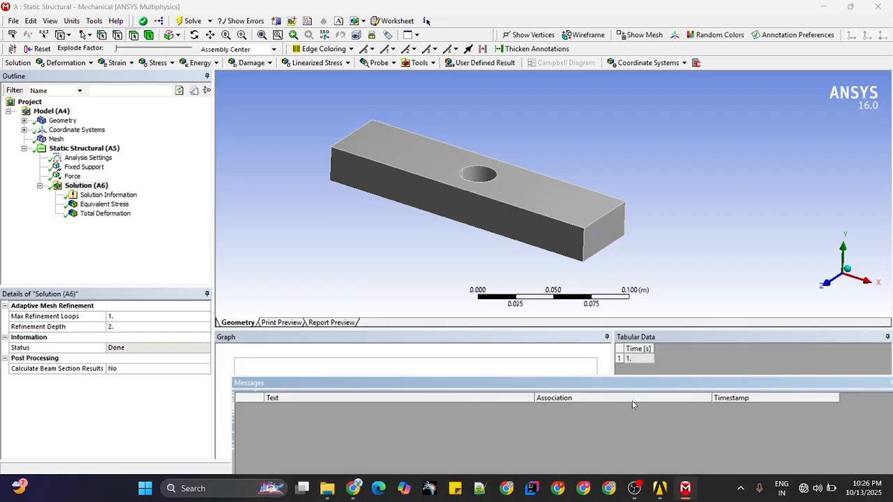
left_click_drag(633, 404, 737, 458)
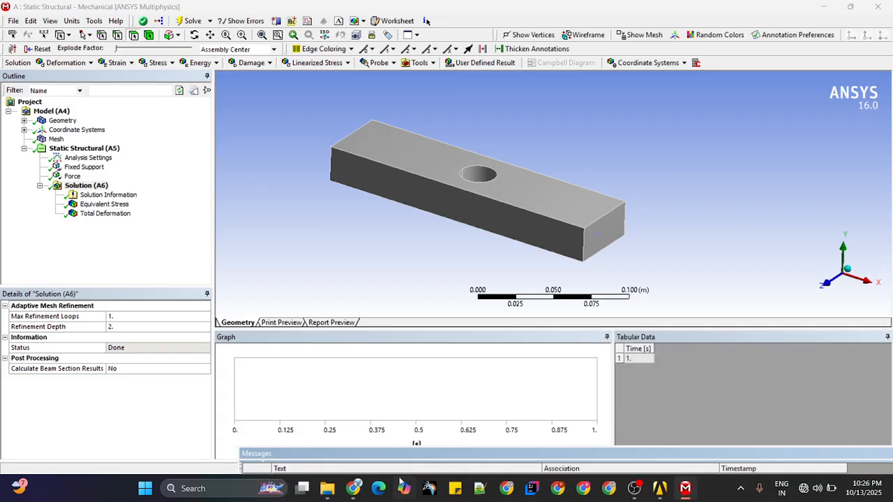
left_click_drag(406, 457, 382, 468)
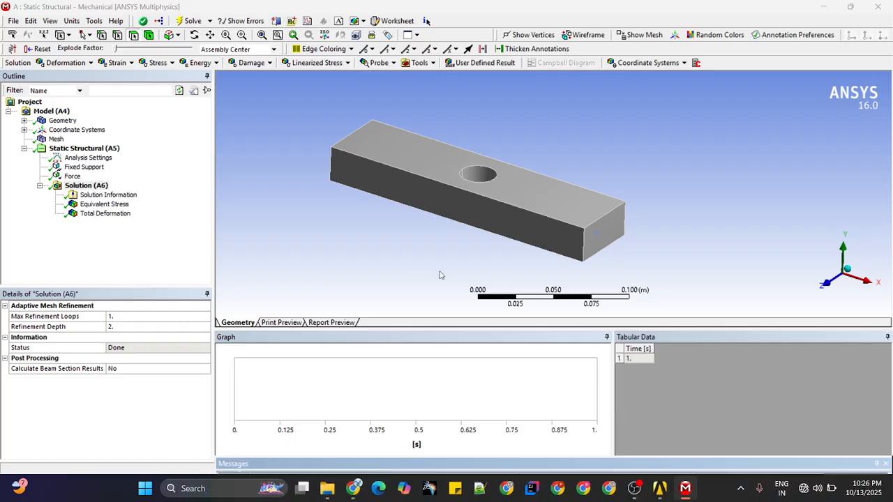
Display the Equivalent Stress result and examine the stress distribution around the hole, close up and from several angles.
left_click(104, 204)
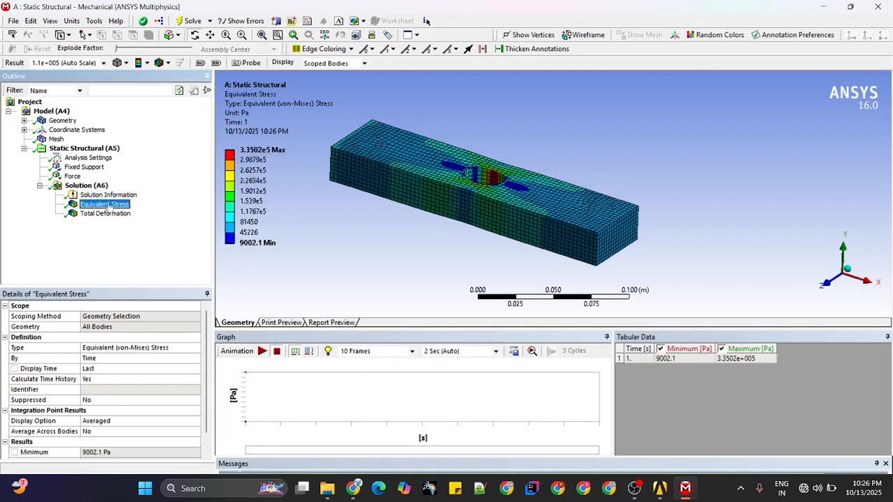
left_click_drag(441, 157, 558, 165)
scroll(537, 145, "down", 2)
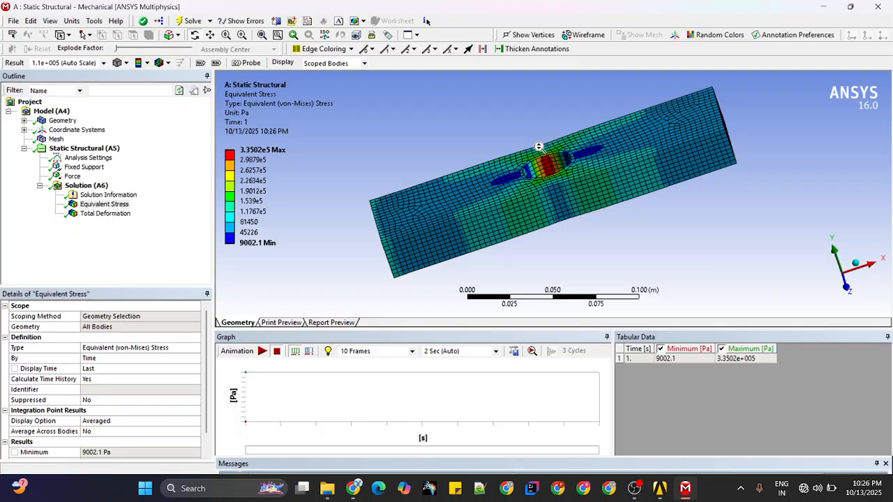
scroll(537, 145, "up", 6)
left_click_drag(544, 106, 562, 197)
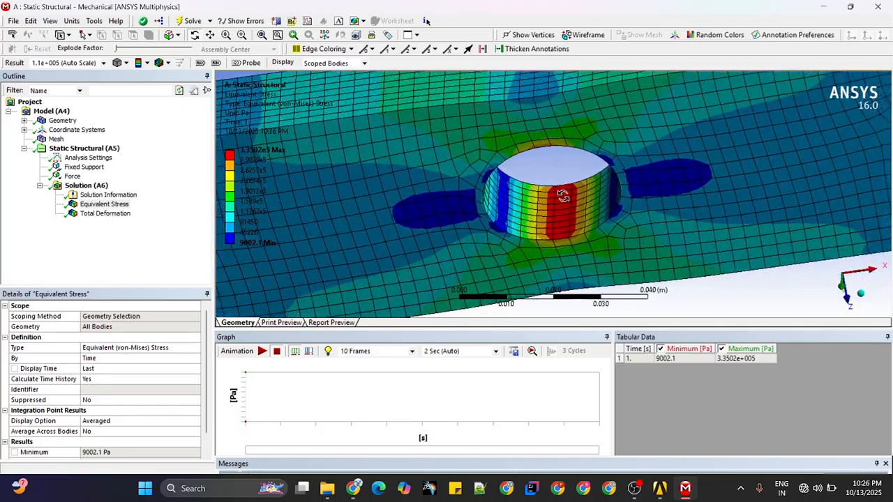
left_click_drag(565, 230, 544, 150)
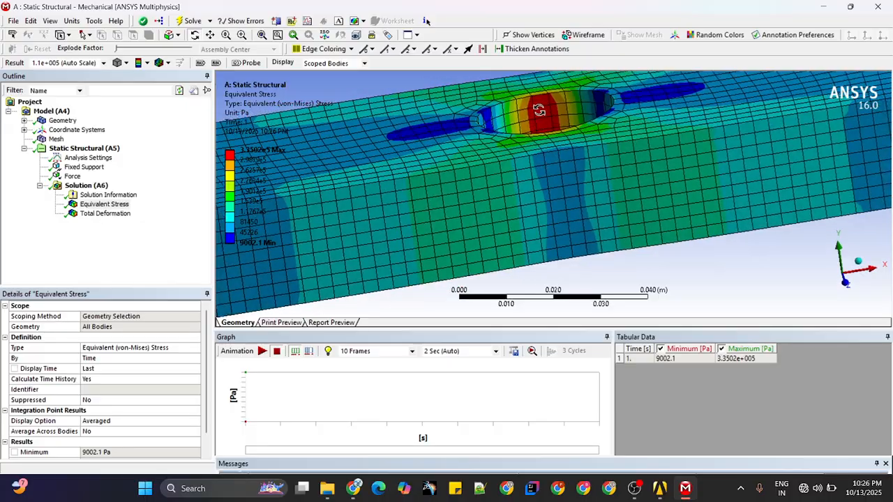
left_click_drag(597, 126, 460, 251)
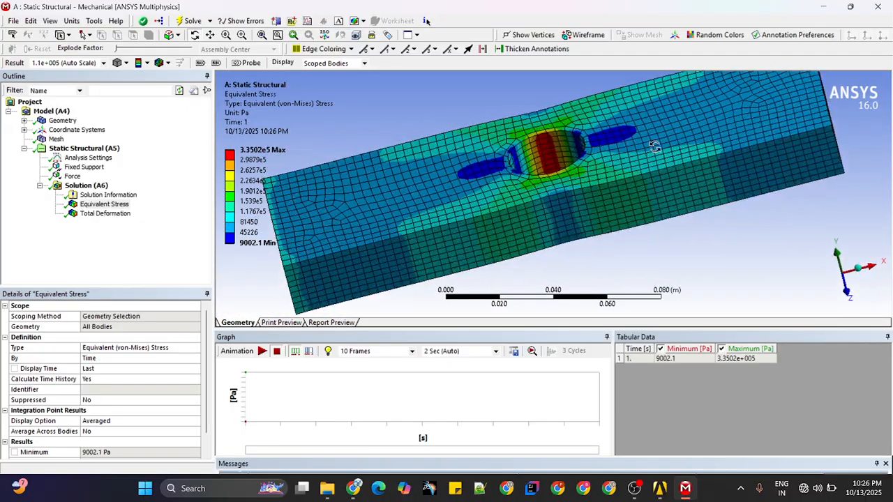
left_click_drag(418, 280, 513, 161)
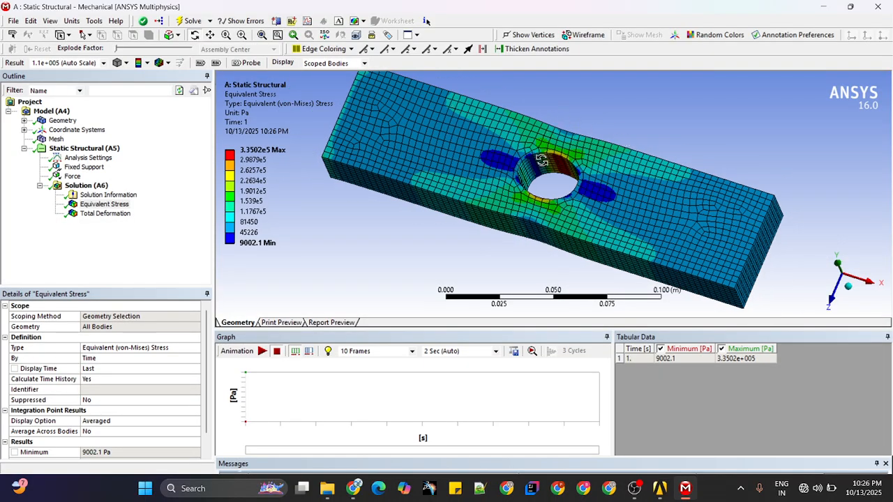
scroll(470, 182, "down", 1)
left_click_drag(541, 168, 524, 175)
Check the minimum and maximum entries of the Equivalent Stress legend against the contours on the block.
left_click(256, 243)
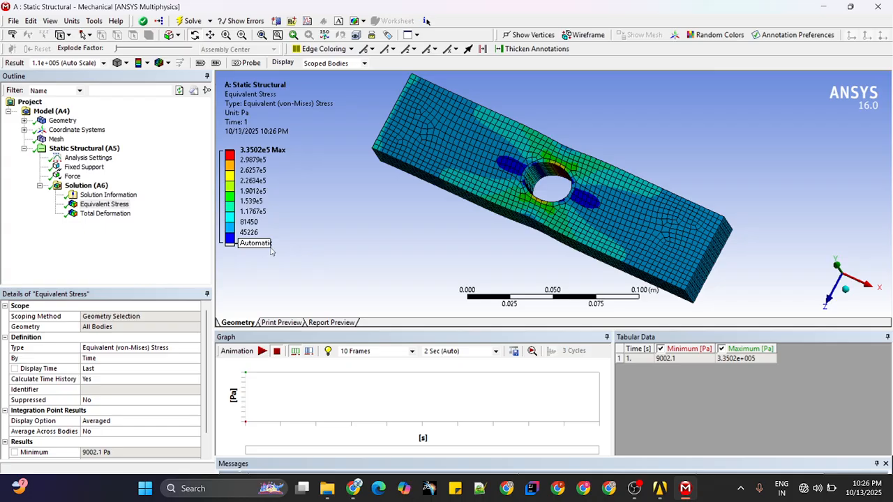
left_click(269, 152)
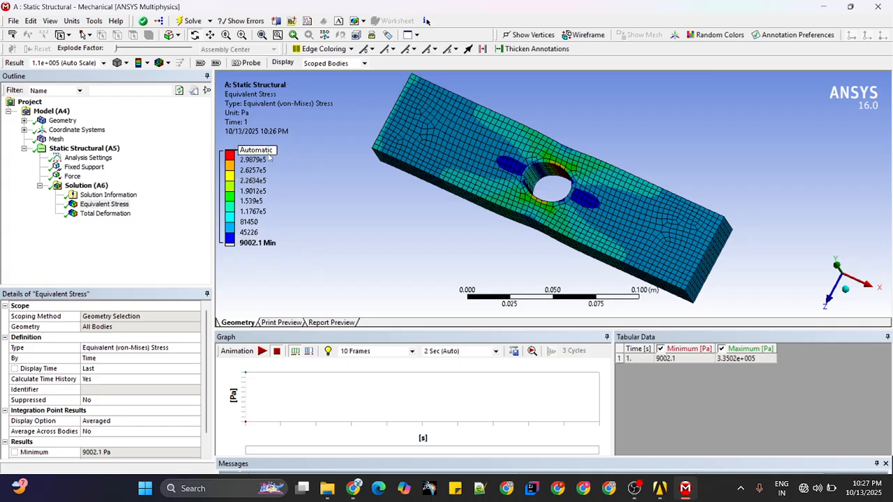
left_click(368, 153)
middle_click_drag(531, 258, 548, 175)
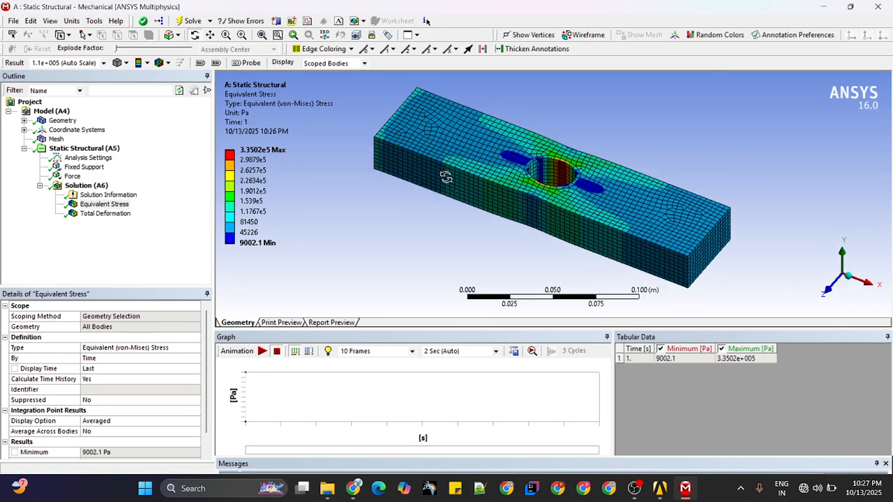
Display the Total Deformation result and inspect its contours from the fixed end to the loaded end.
left_click(105, 213)
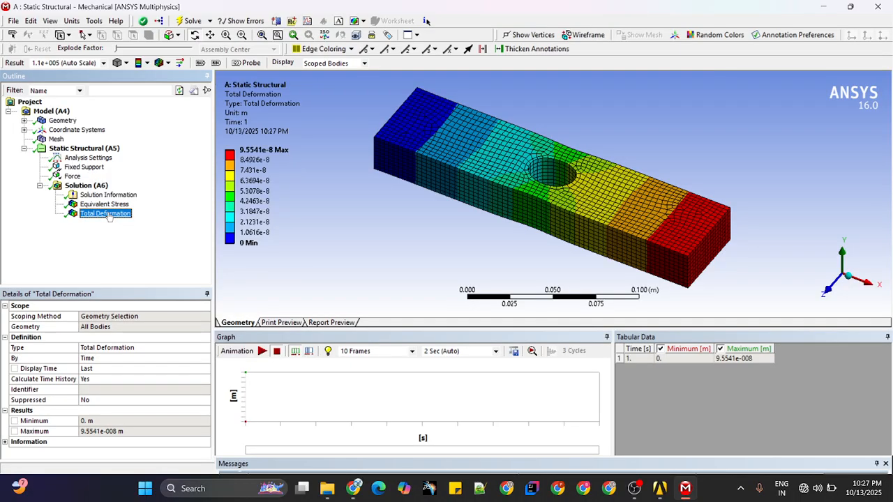
left_click_drag(699, 223, 708, 252)
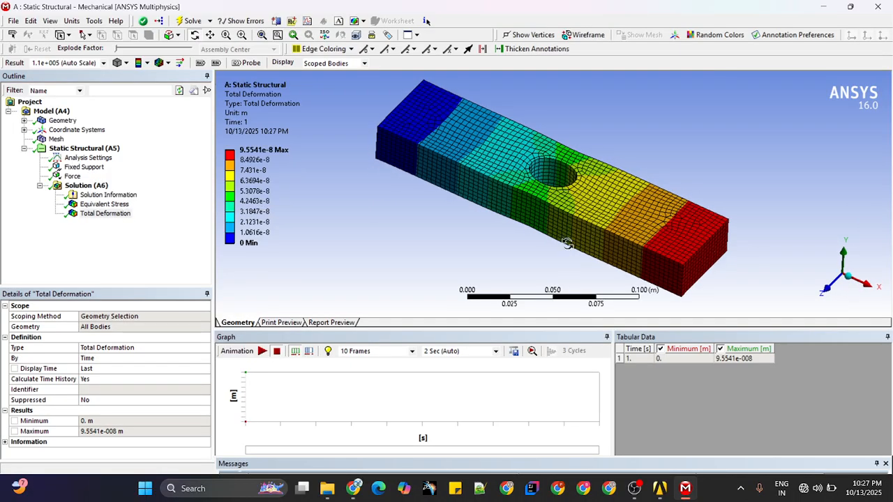
left_click_drag(567, 243, 409, 102)
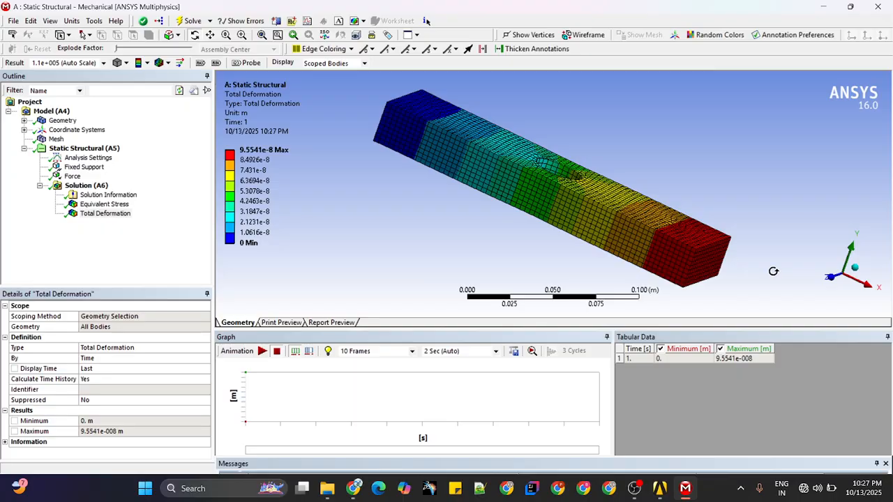
left_click_drag(705, 257, 676, 226)
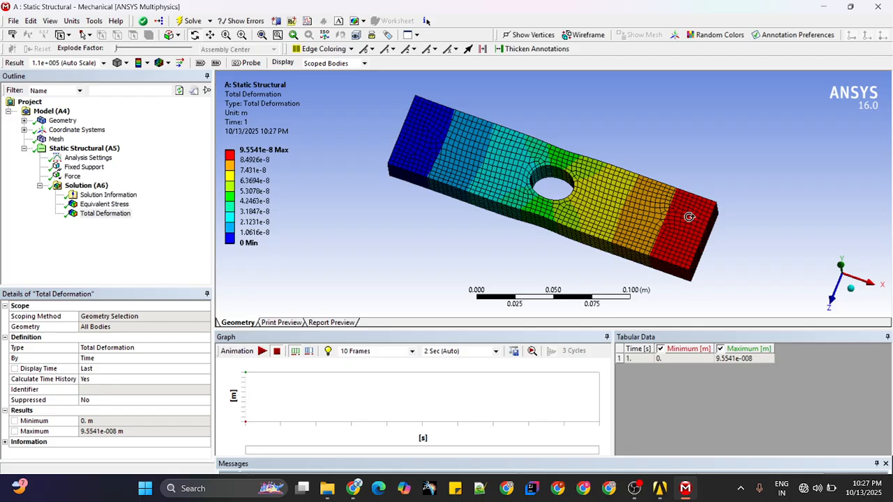
Play the Total Deformation animation with 10 frames over 2 seconds and watch the block deform.
left_click_drag(575, 270, 607, 202)
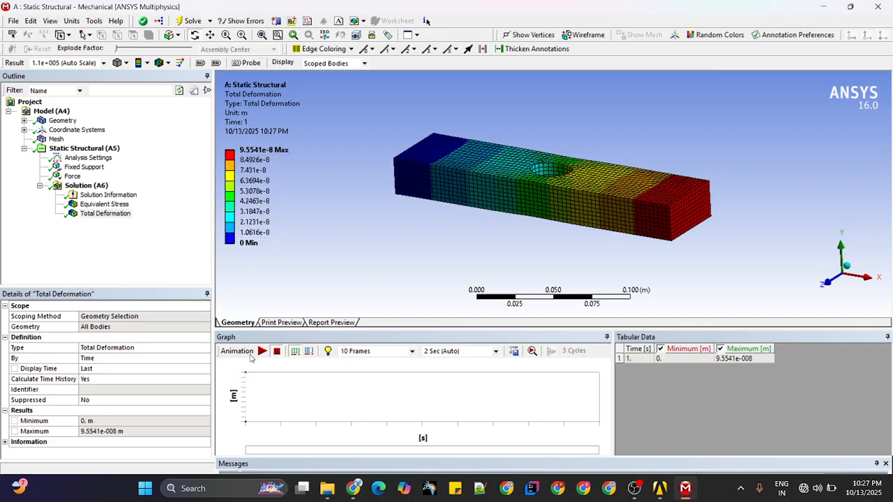
left_click(258, 354)
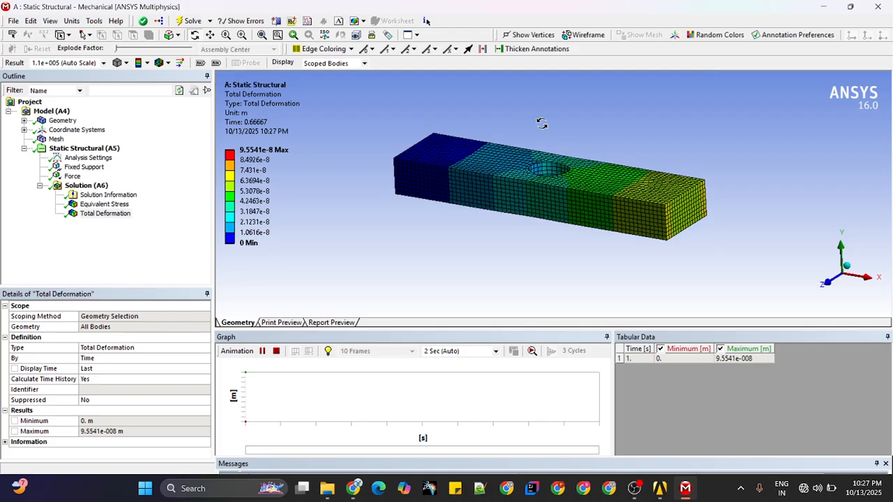
left_click_drag(540, 122, 551, 141)
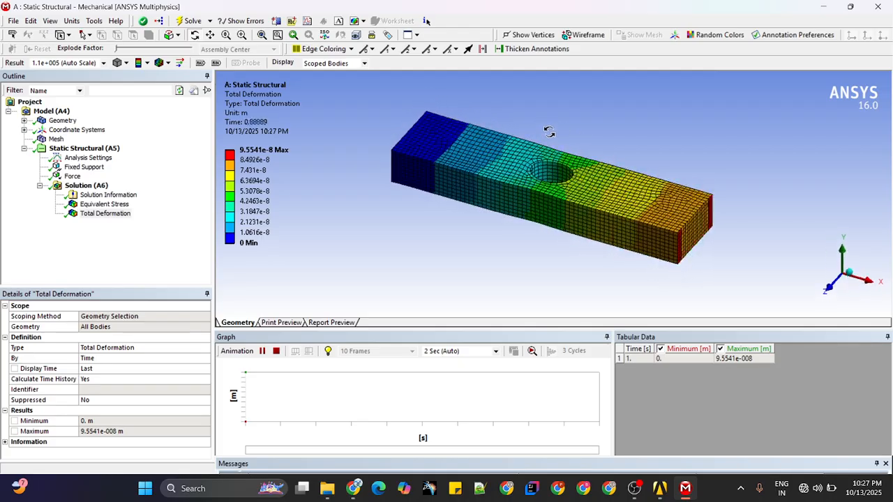
Display the Total Deformation contours with the No WireFrame option and play the animation.
scroll(532, 134, "up", 2)
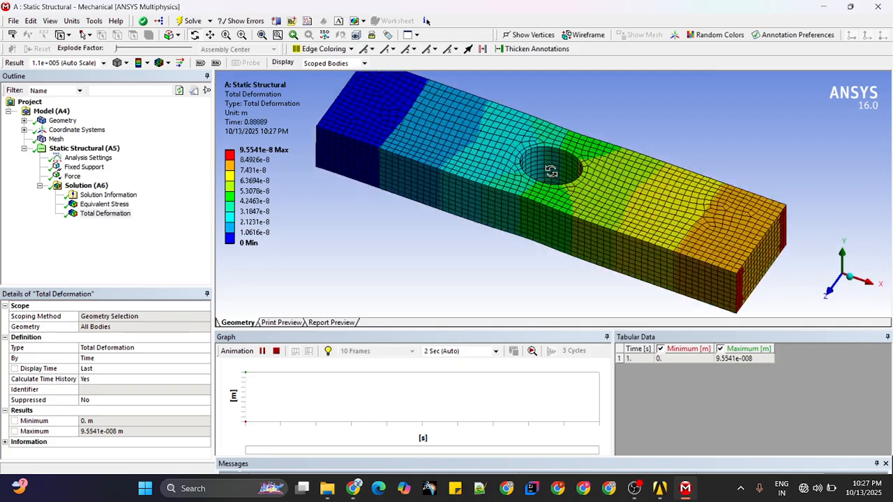
scroll(493, 244, "down", 1)
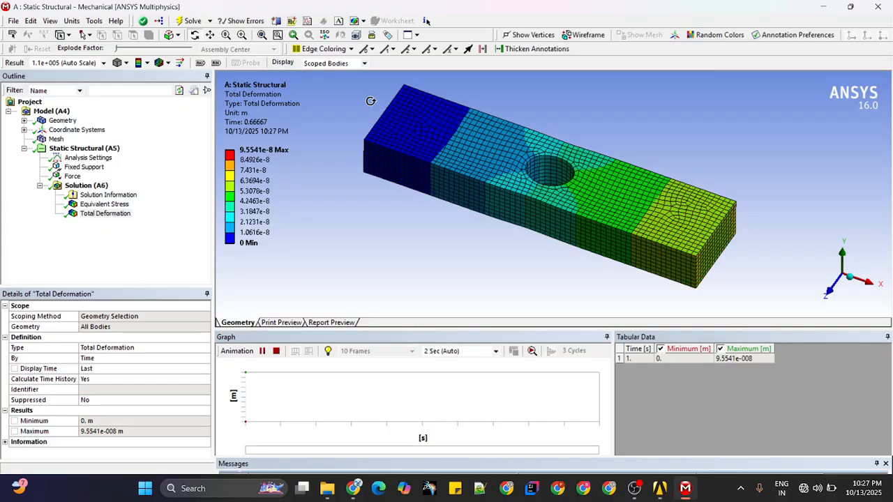
left_click(330, 64)
left_click(330, 65)
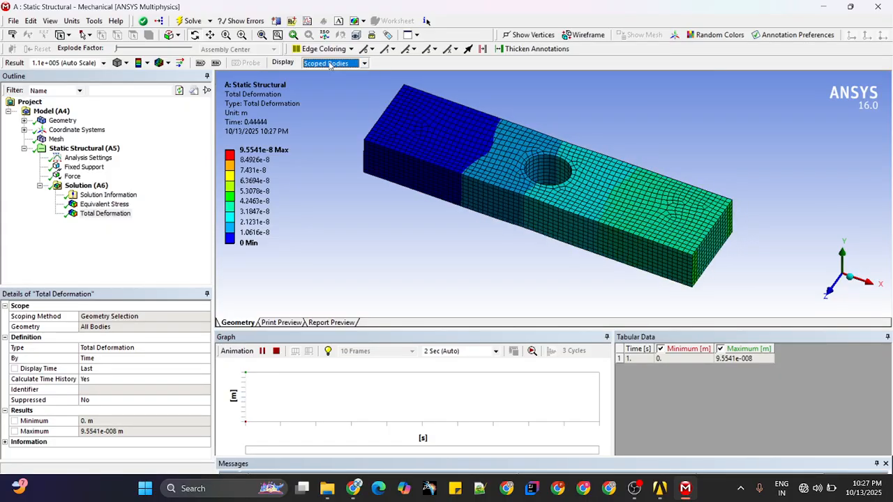
left_click(162, 63)
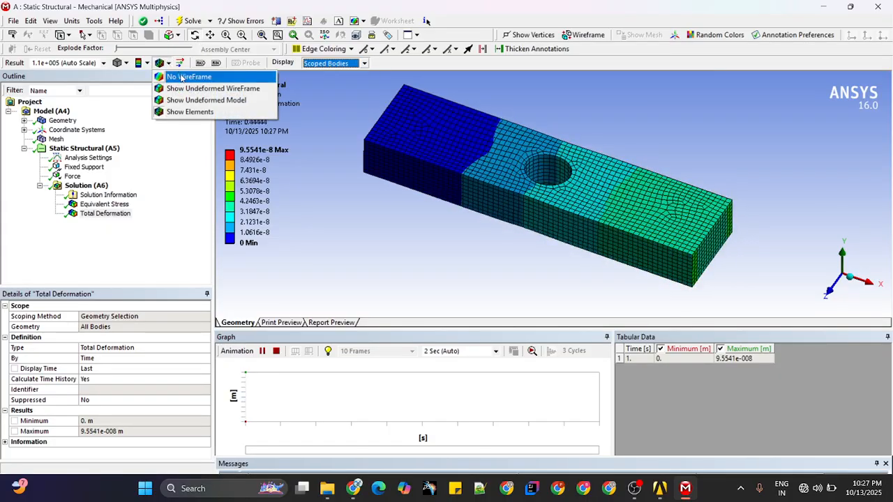
left_click(181, 78)
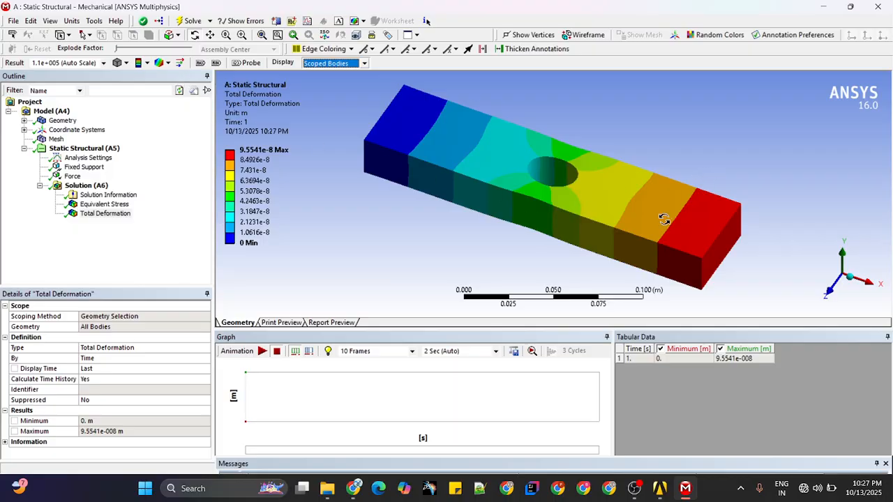
left_click(260, 352)
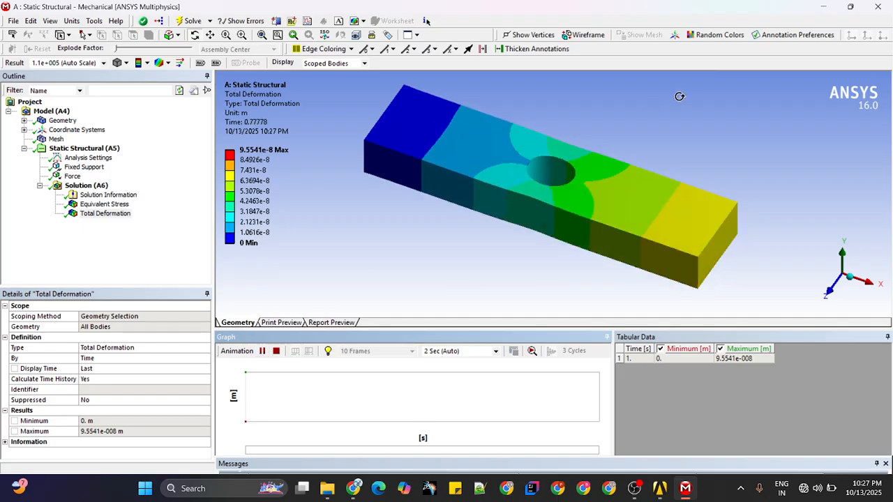
Overlay the undeformed wireframe on the Total Deformation result and replay the animation to compare both shapes.
left_click(168, 62)
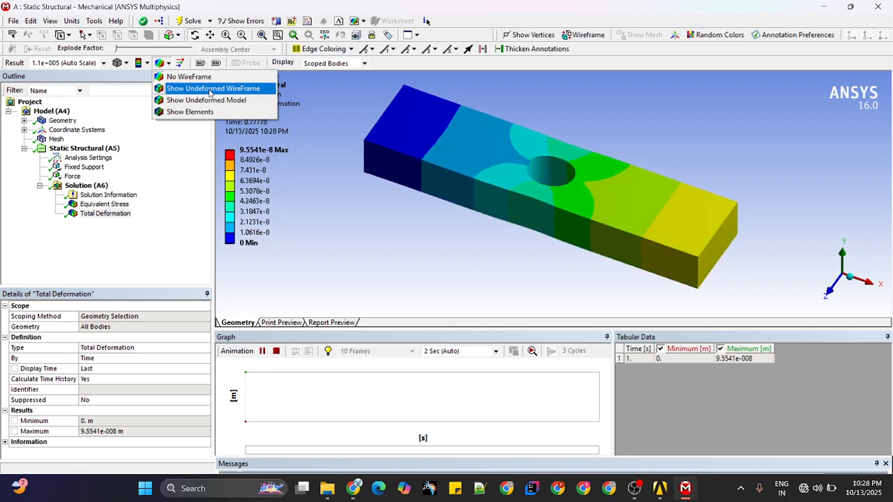
left_click(251, 90)
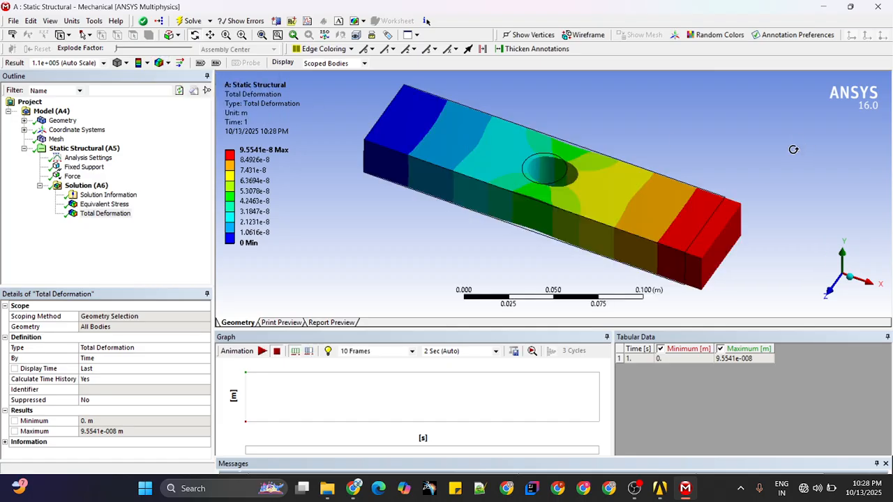
left_click(260, 351)
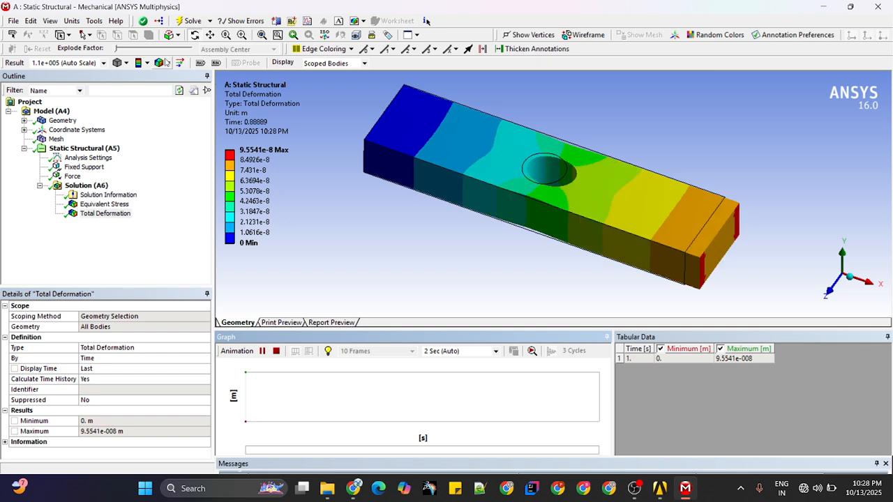
Compare the Total Deformation result with the undeformed model overlay, and switch the display back to Show Elements.
left_click(163, 63)
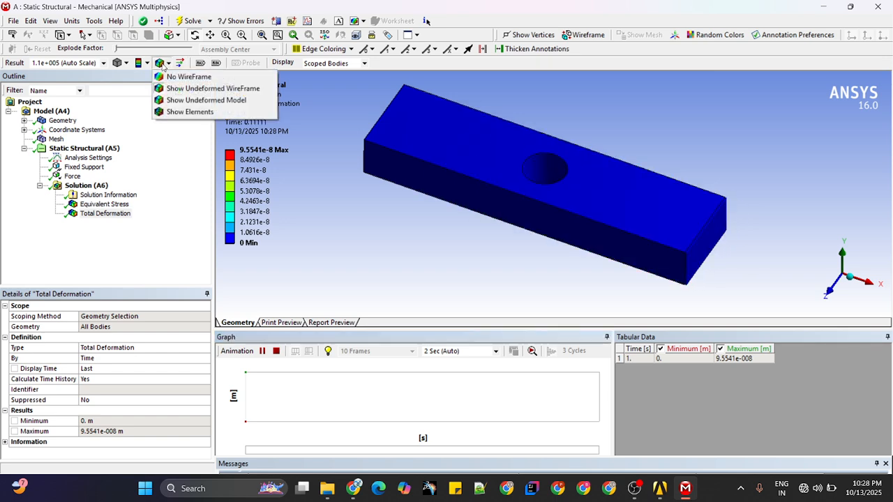
left_click(205, 101)
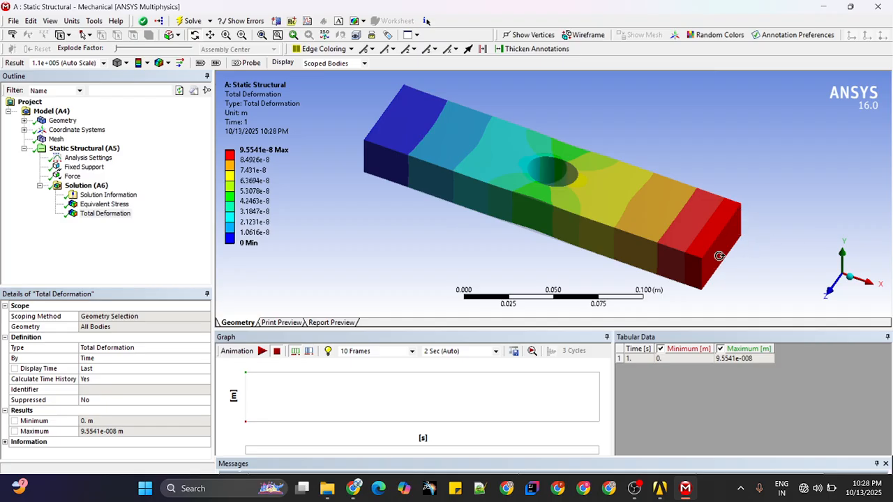
left_click(167, 63)
left_click(201, 112)
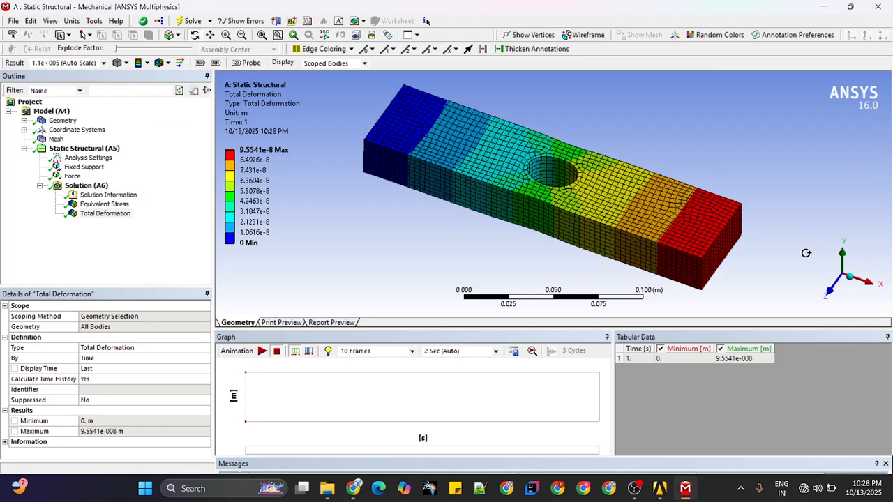
Replay the Total Deformation animation with the elements shown and watch the block from a slightly rotated angle.
left_click_drag(591, 244, 555, 237)
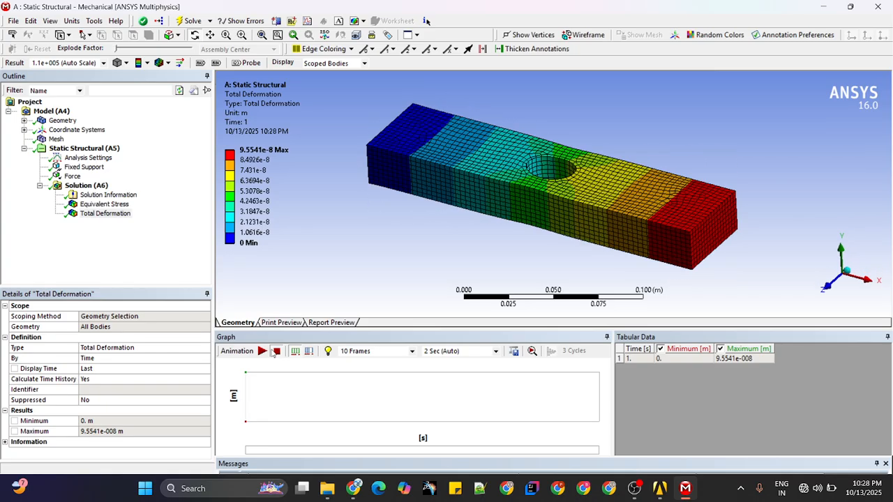
left_click(262, 351)
mouse_move(610, 152)
left_mouse_down()
mouse_move(613, 165)
mouse_move(616, 158)
left_mouse_up()
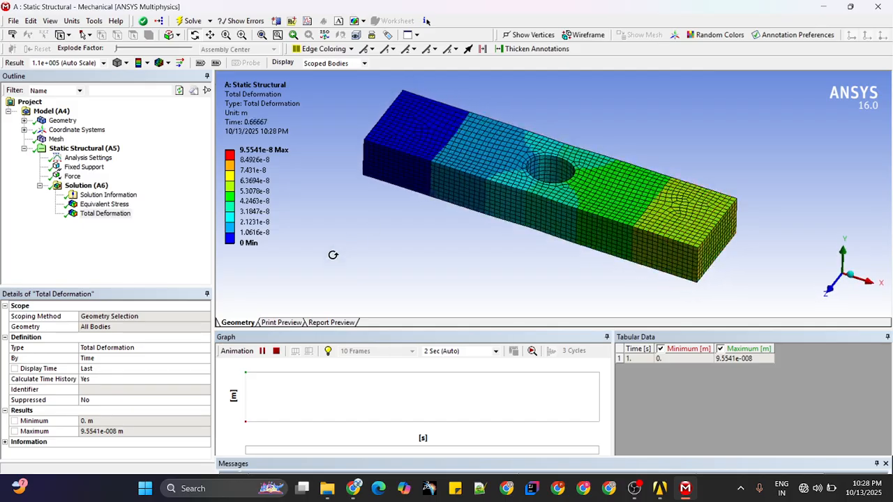
Generate the report preview and read through its geometry, mesh, force, solution and Structural Steel material tables.
left_click(331, 322)
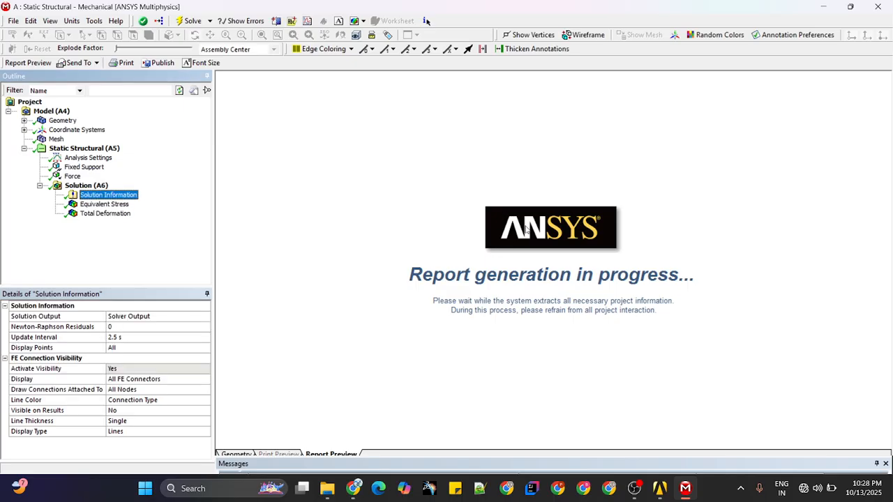
scroll(523, 229, "down", 12)
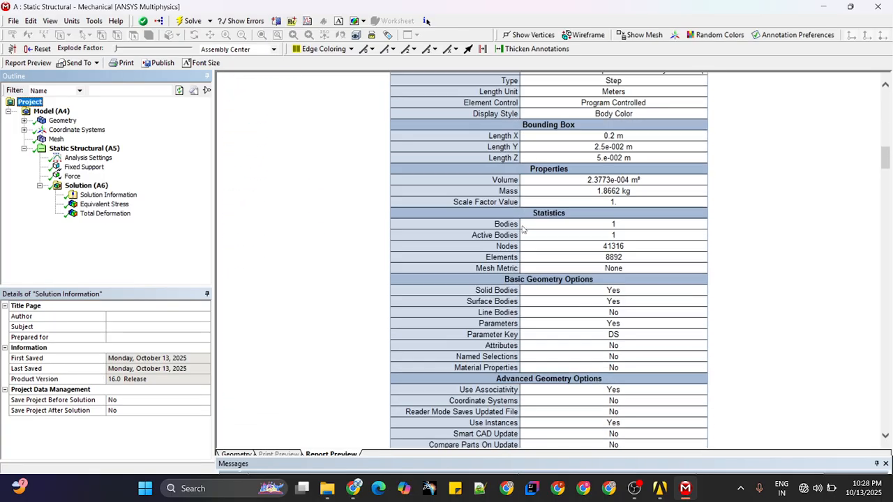
scroll(522, 229, "down", 12)
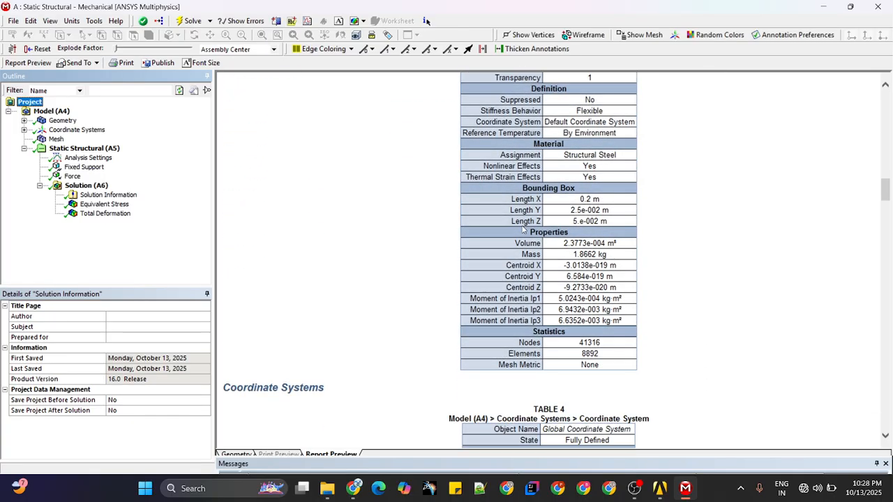
scroll(433, 249, "down", 15)
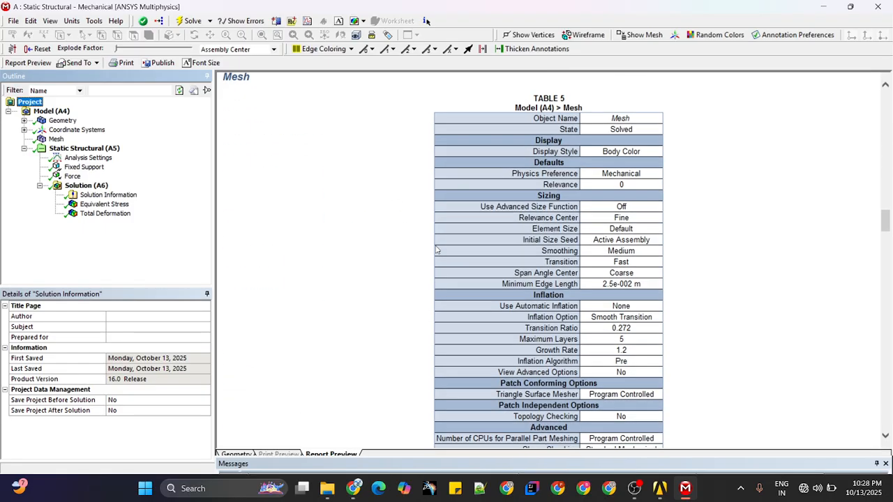
scroll(434, 249, "down", 15)
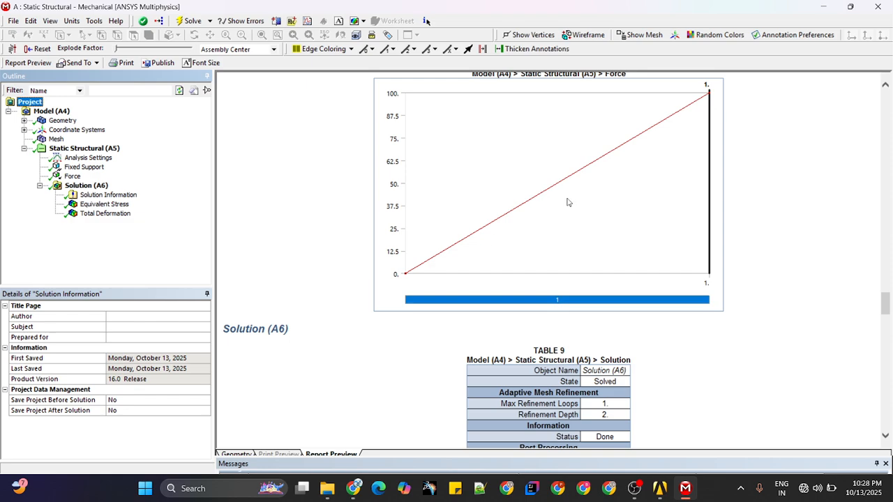
scroll(567, 202, "down", 15)
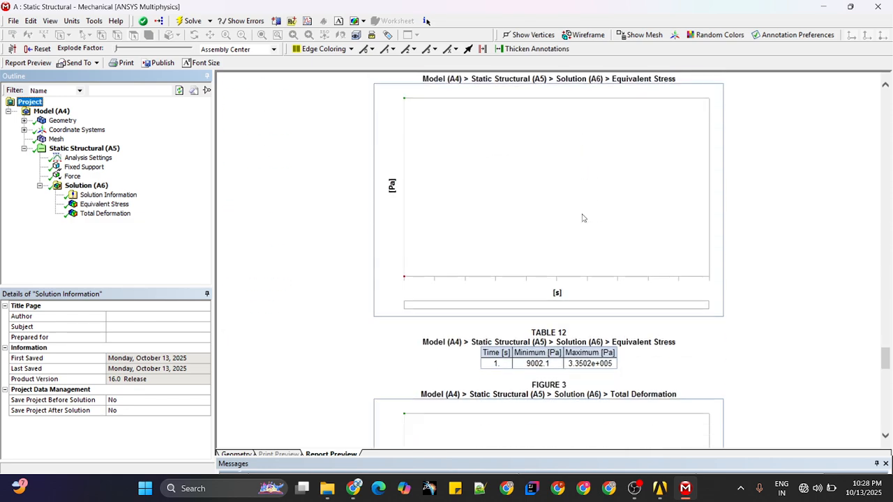
scroll(583, 218, "down", 15)
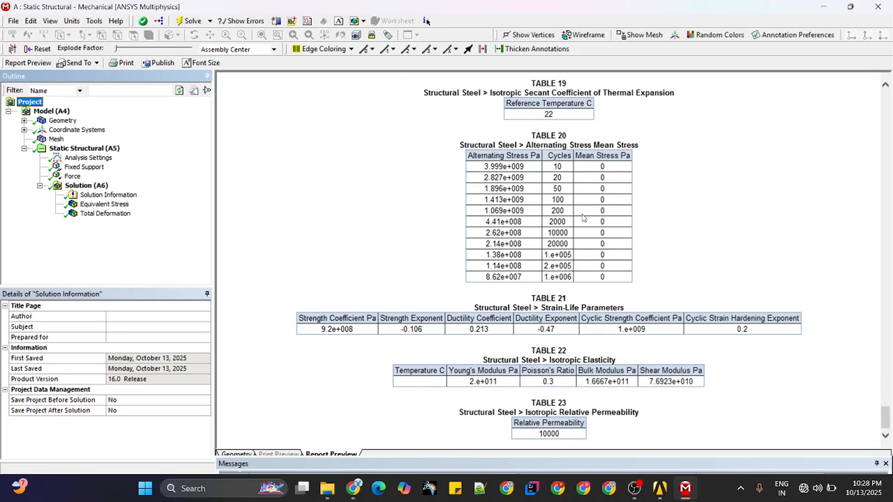
Return to the geometry view and display the Equivalent Stress result on the block.
left_click(237, 454)
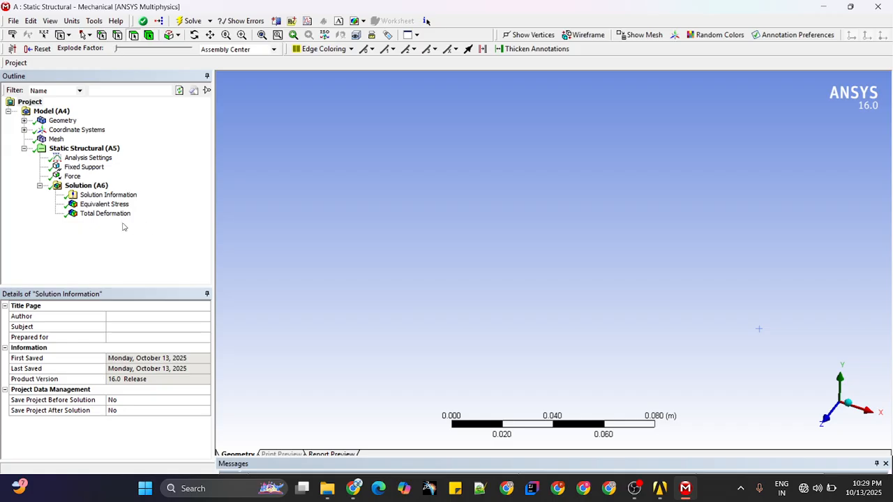
left_click(105, 204)
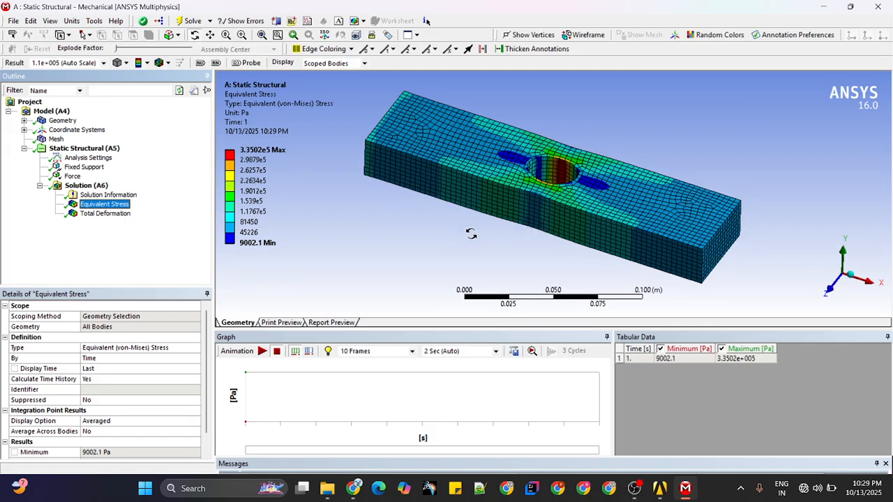